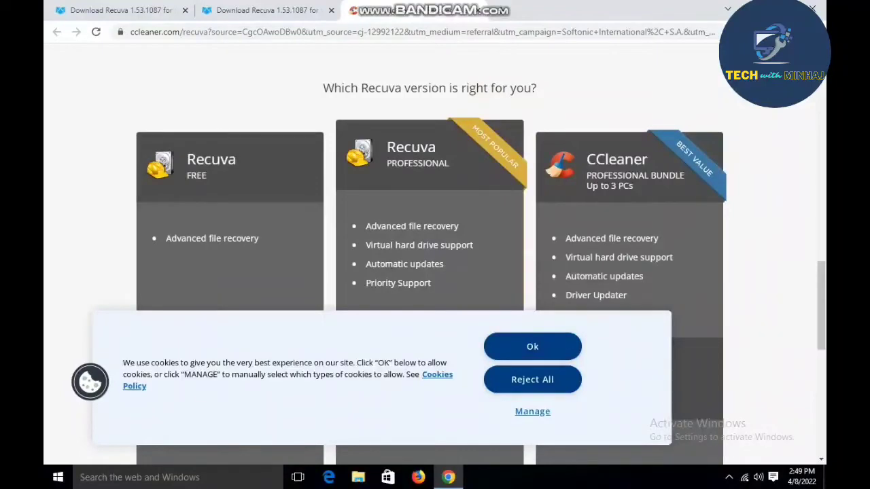
Look over the Recuva page and its version comparison, and accept the site's cookies
scroll(429, 252, up, 15)
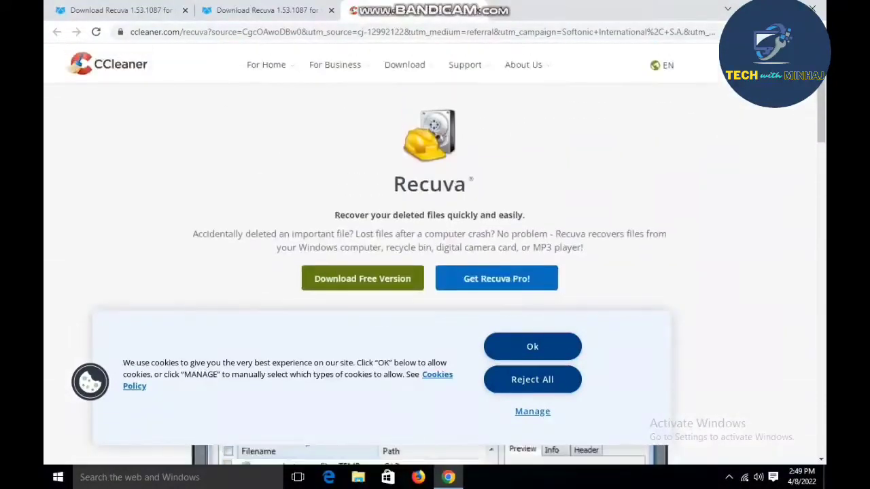
scroll(430, 252, down, 15)
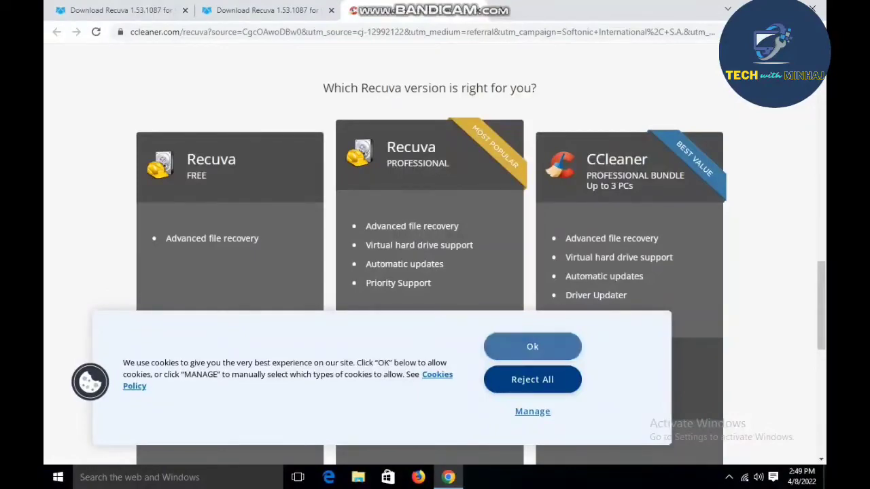
click(533, 347)
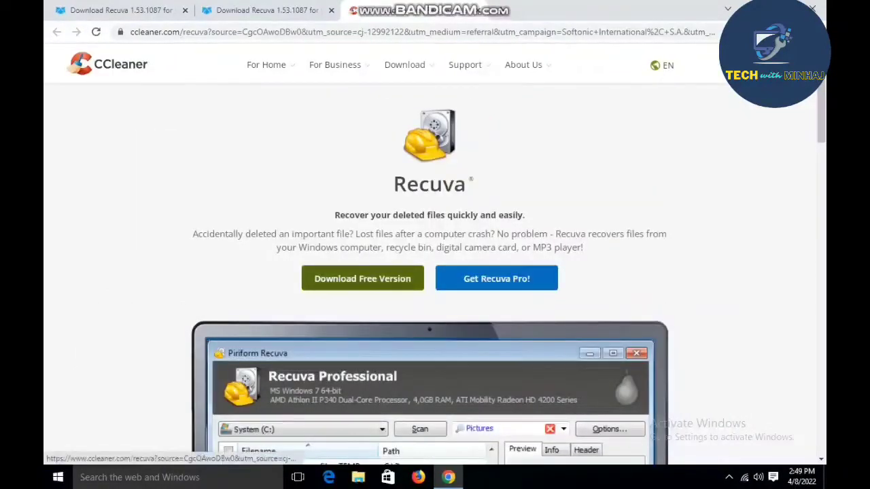
Download the free version of Recuva from the version comparison on the CCleaner site
scroll(363, 278, down, 15)
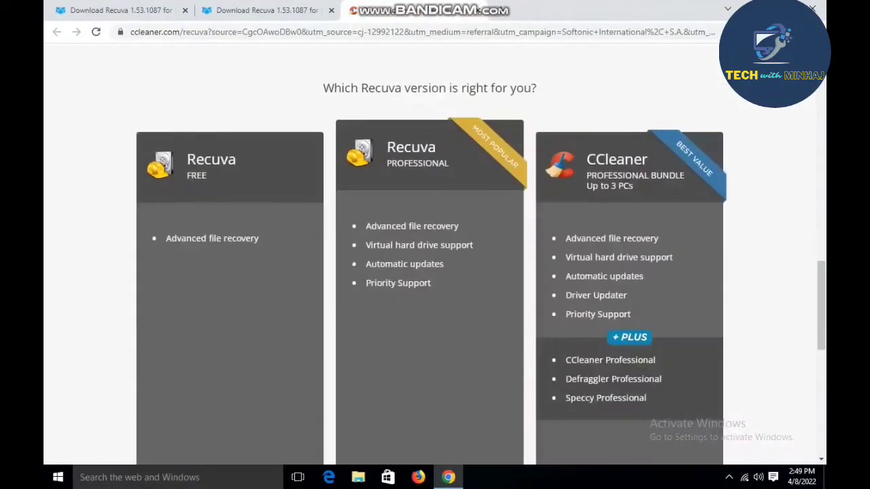
scroll(435, 255, down, 6)
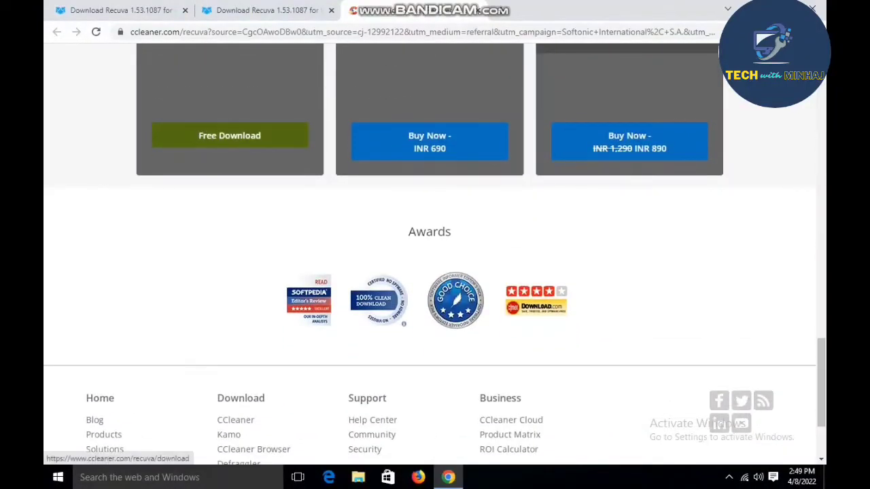
click(229, 136)
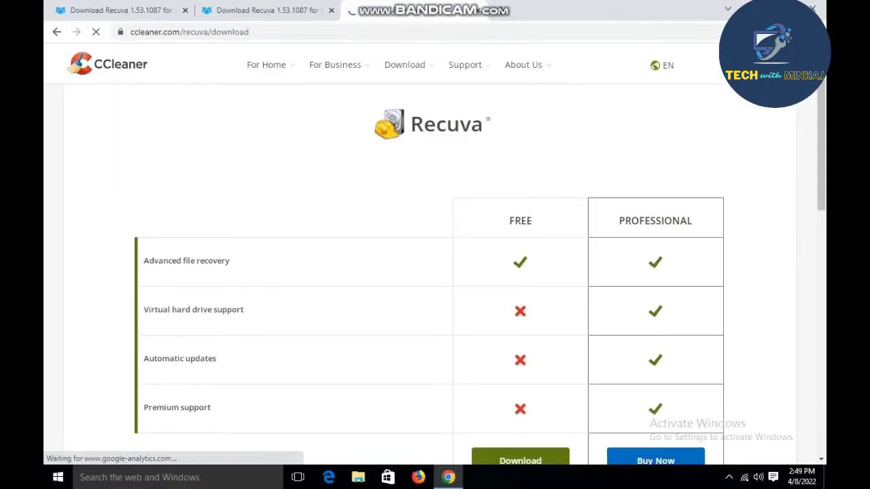
scroll(520, 339, down, 3)
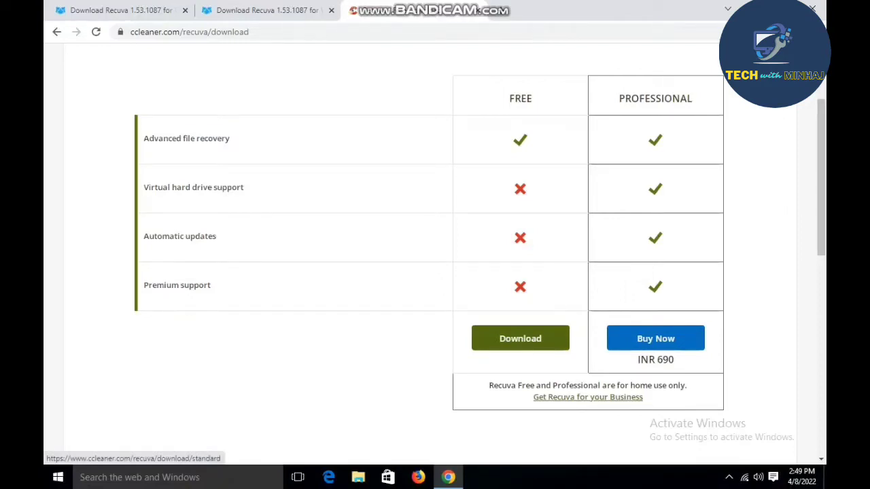
click(520, 338)
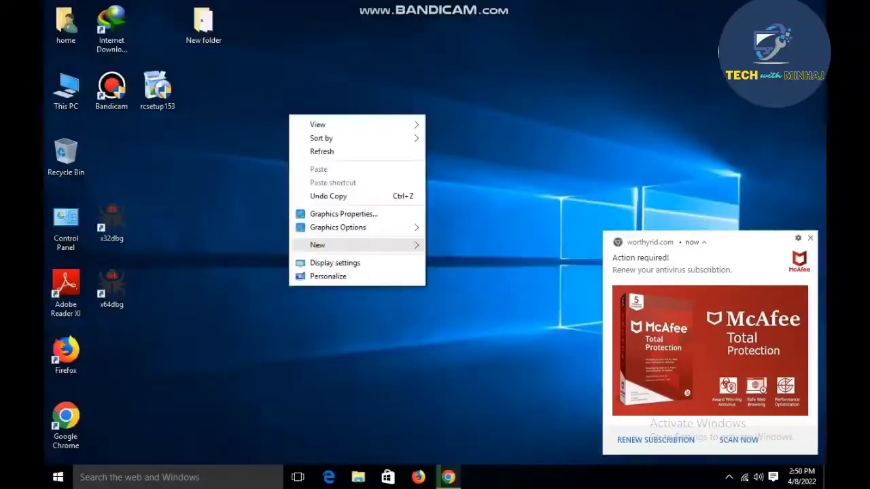
Create a new text document on the desktop, paste the copied web link into it, and close it with the change saved
mouse_move(317, 244)
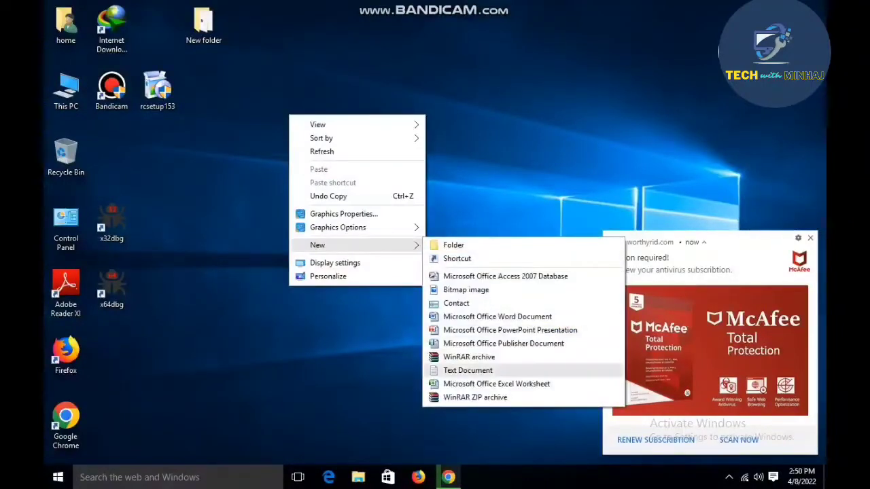
click(468, 370)
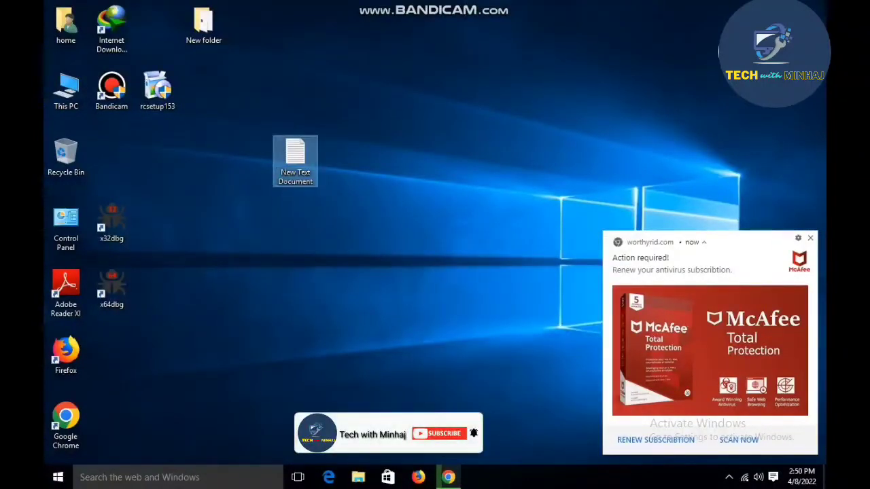
double_click(295, 161)
right_click(210, 138)
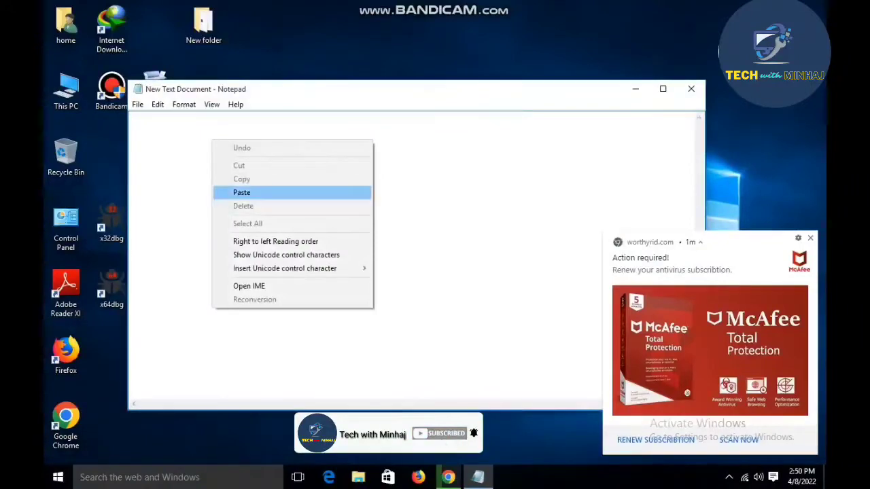
click(233, 191)
click(691, 89)
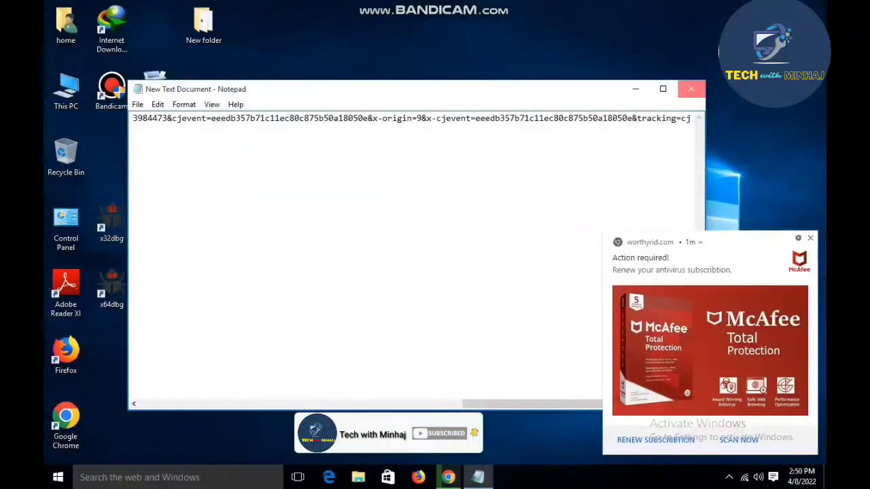
key(Return)
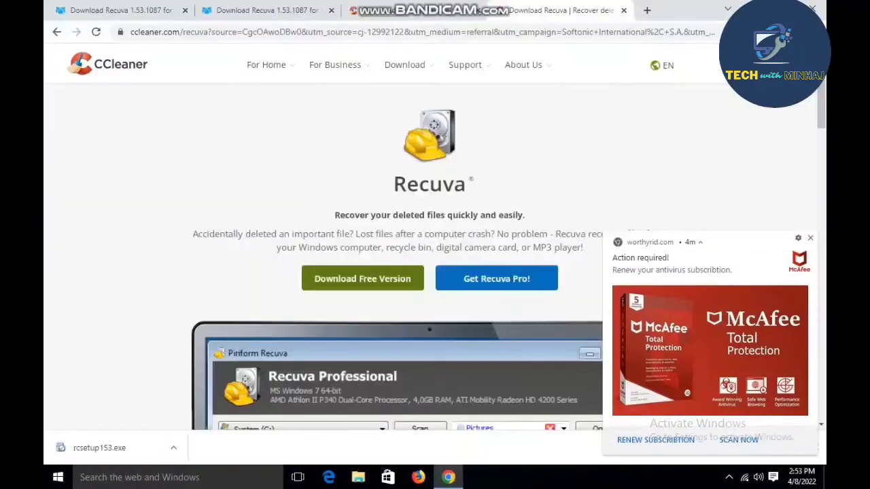
Run the downloaded rcsetup153.exe and install Recuva v1.53 with the default options
click(174, 448)
click(196, 367)
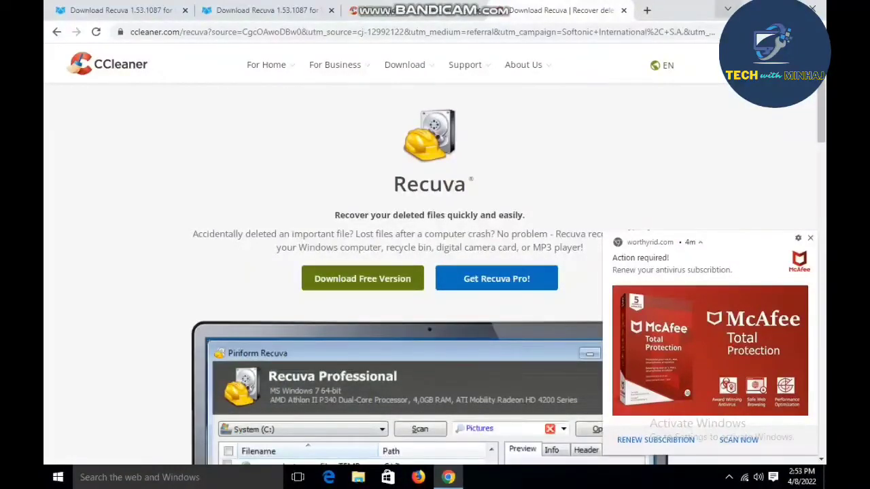
key(super+d)
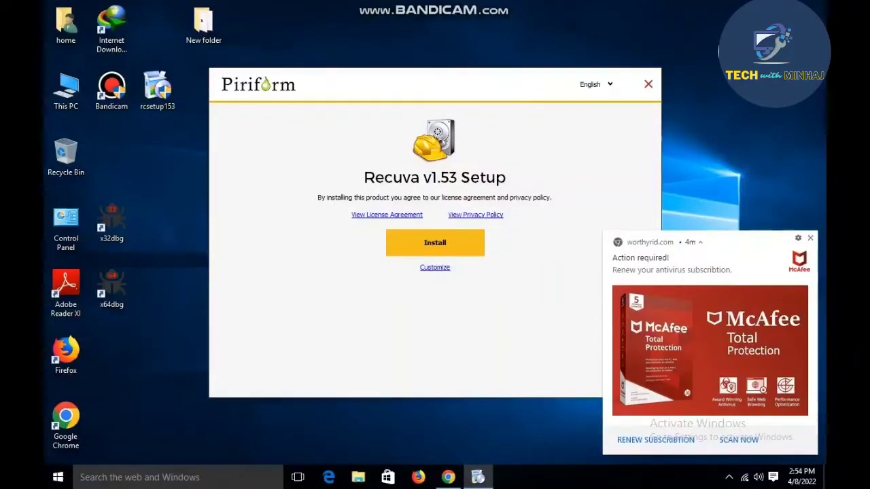
key(Return)
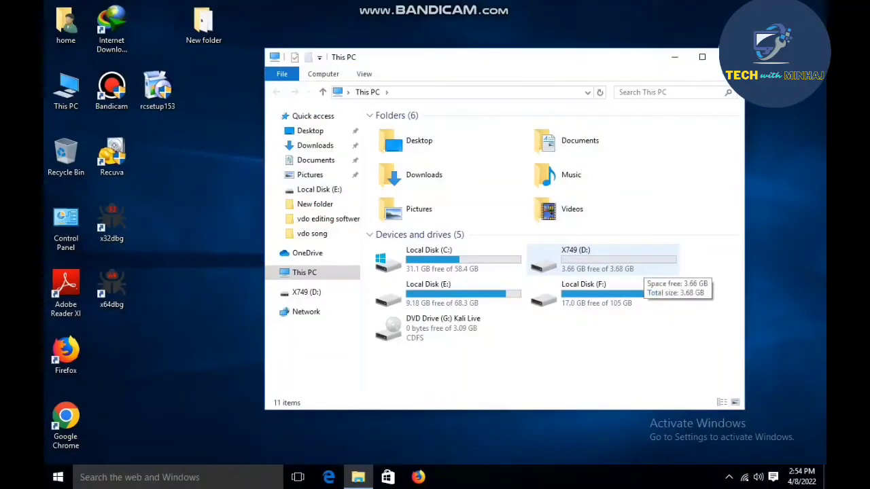
double_click(639, 268)
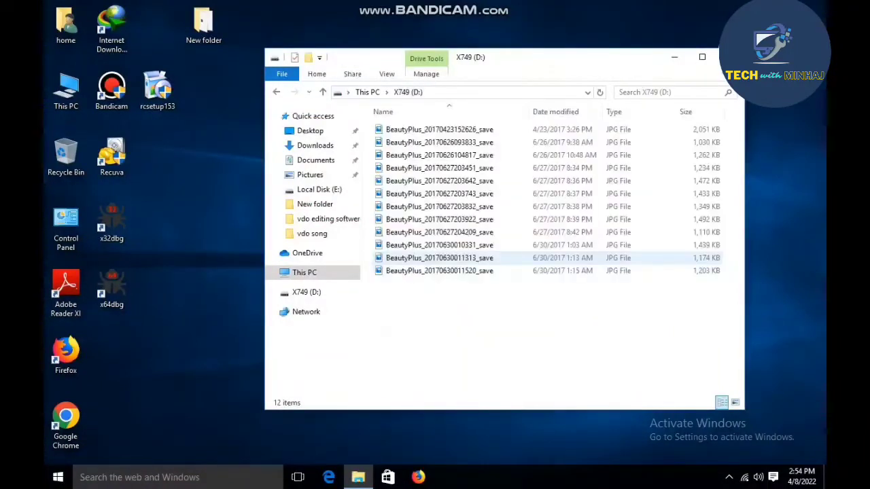
double_click(439, 129)
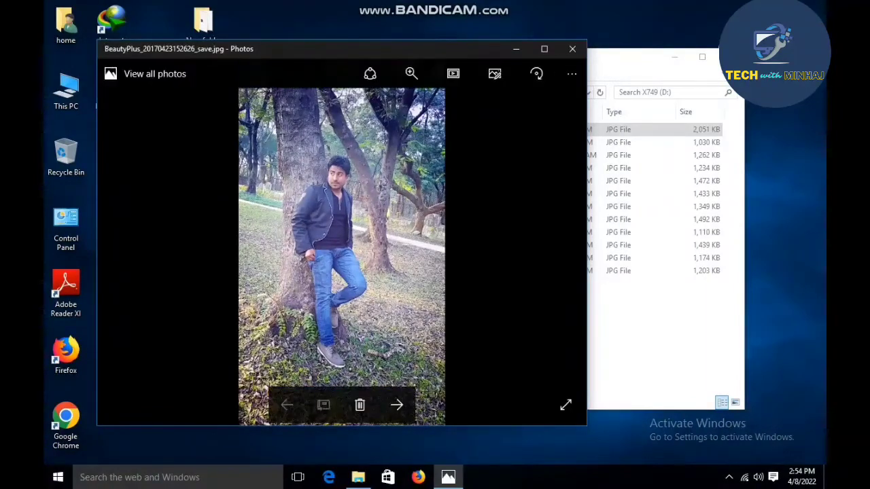
click(397, 406)
click(397, 405)
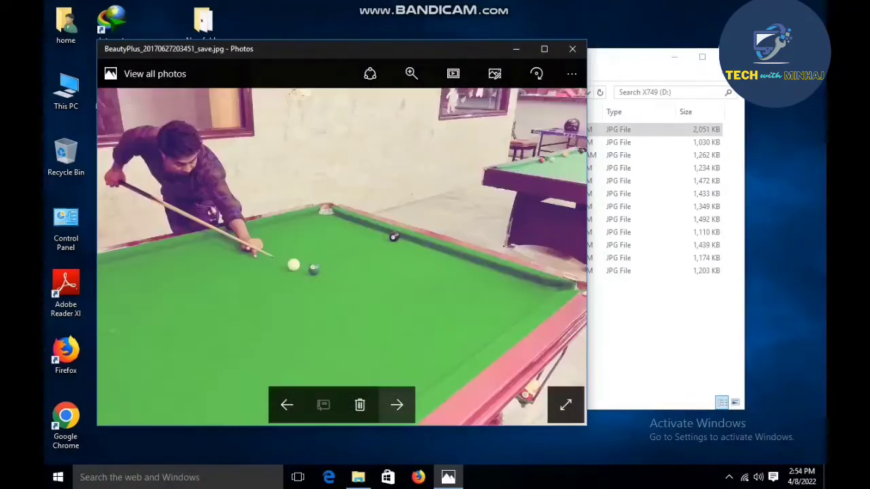
click(397, 405)
click(397, 405)
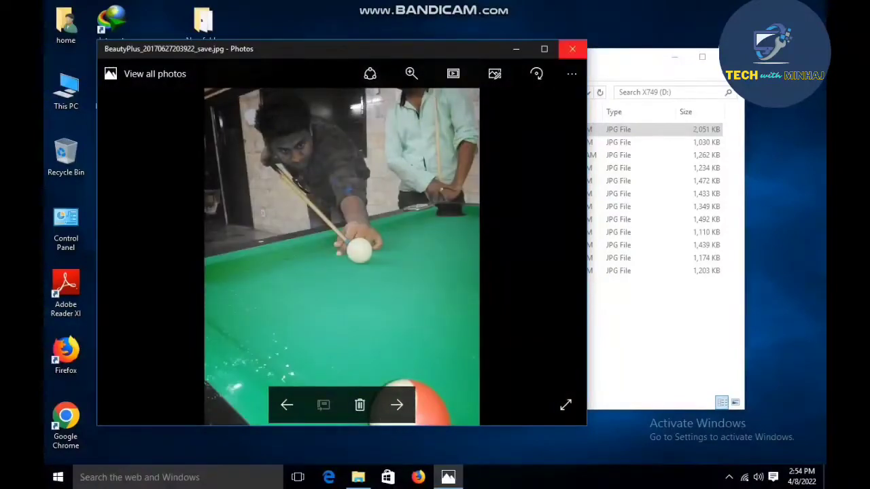
click(572, 49)
click(305, 273)
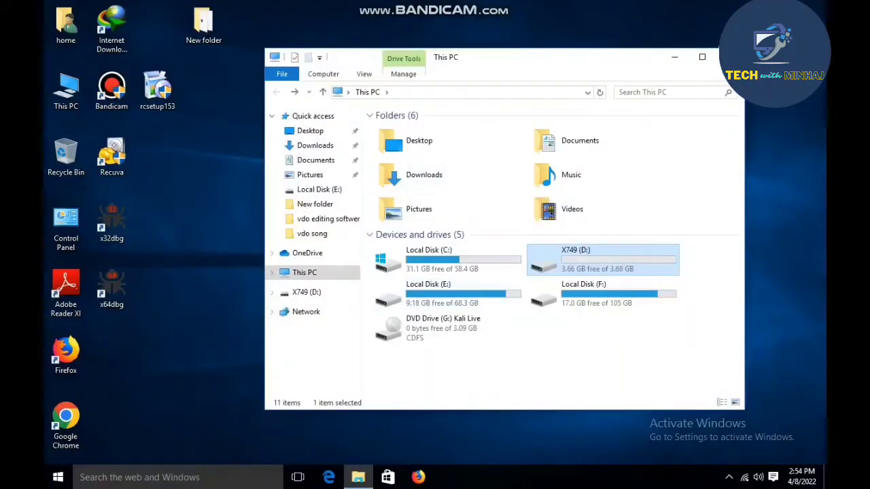
double_click(601, 267)
click(491, 219)
key(Return)
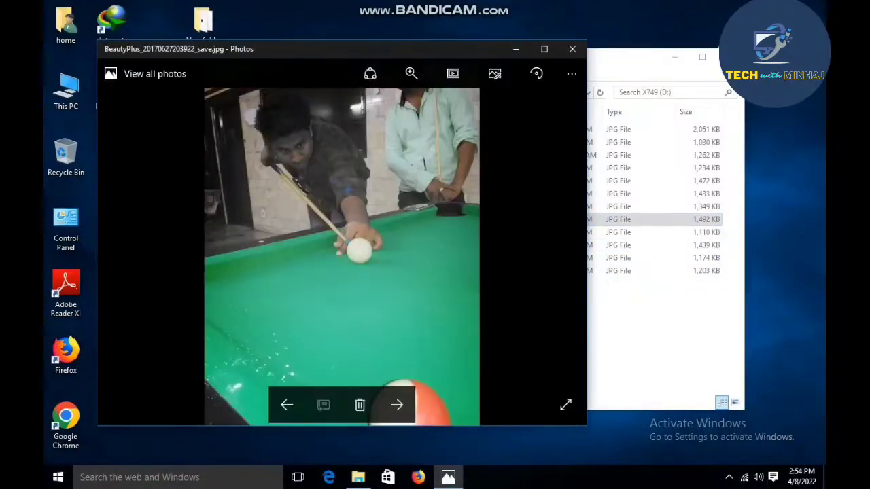
click(573, 47)
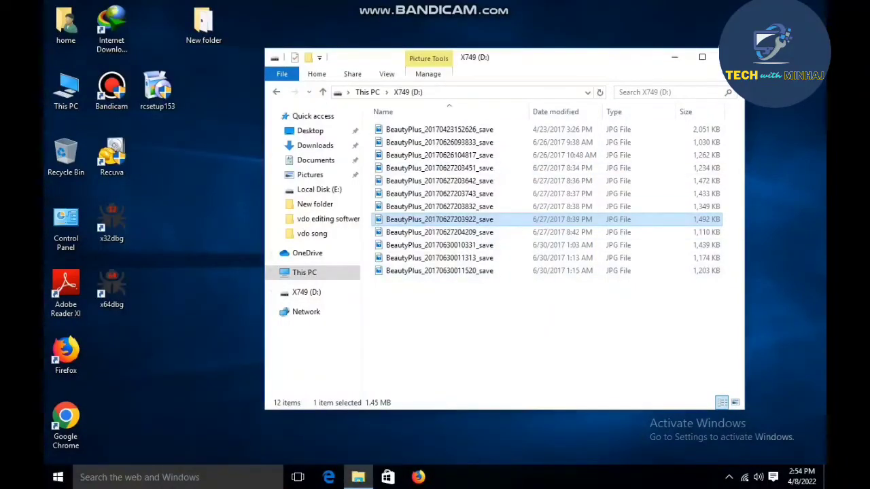
click(276, 91)
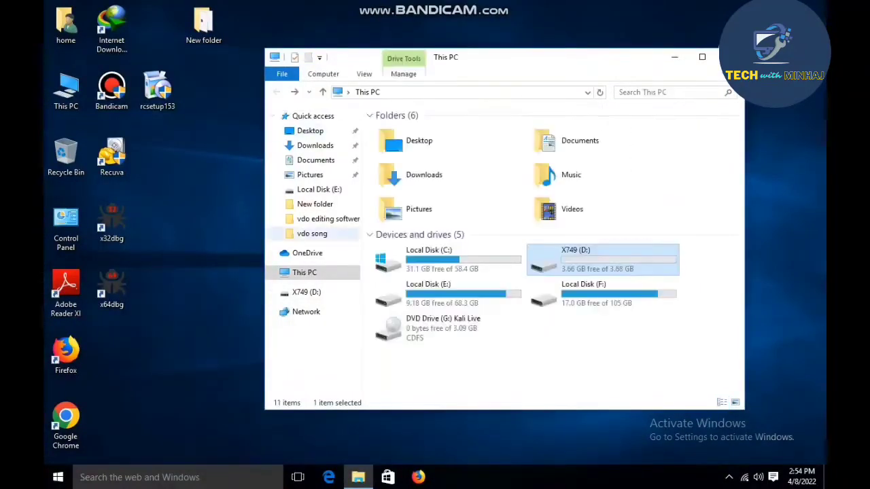
Quick-format the X749 (D:) drive with the FAT32 file system and 32 kilobytes allocation unit size
right_click(583, 262)
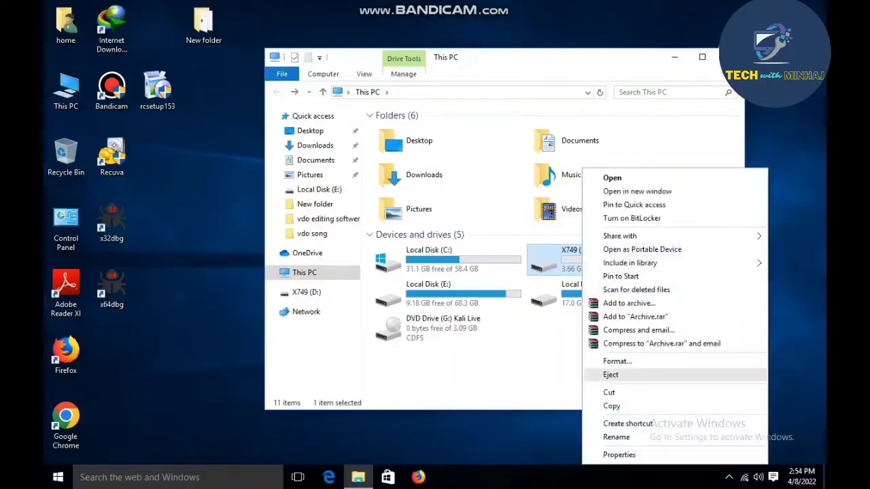
click(558, 353)
right_click(560, 262)
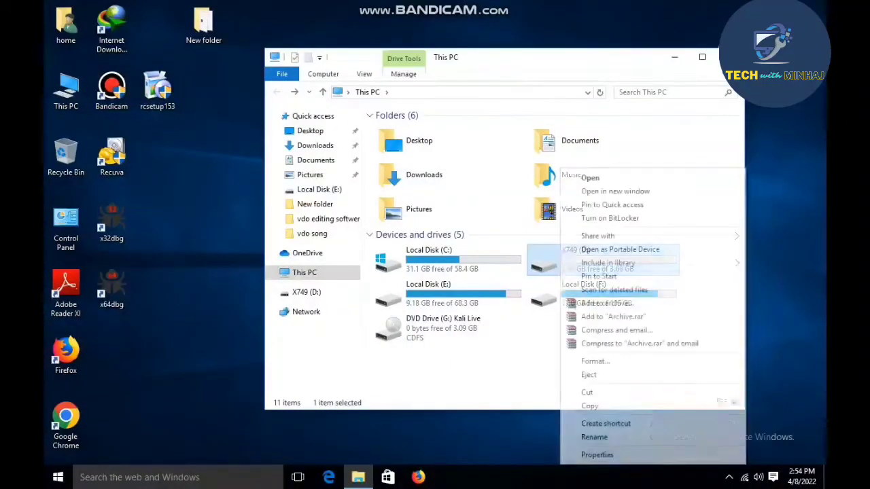
click(596, 361)
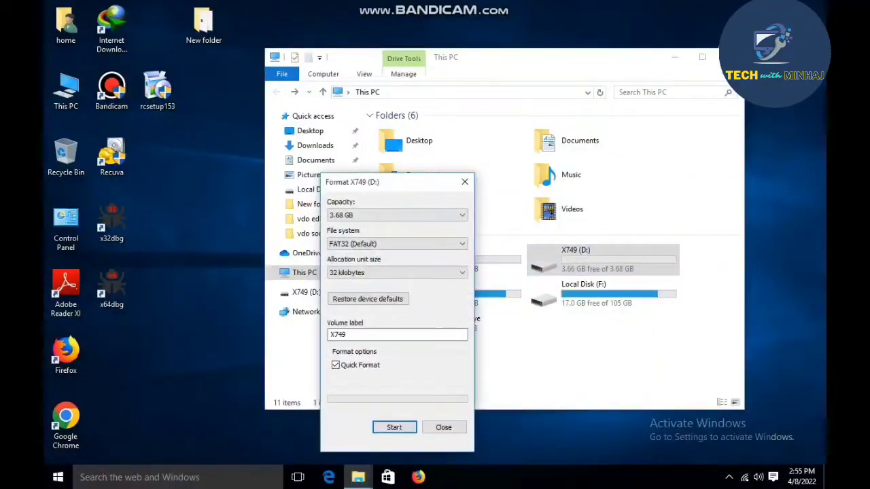
click(394, 427)
click(465, 239)
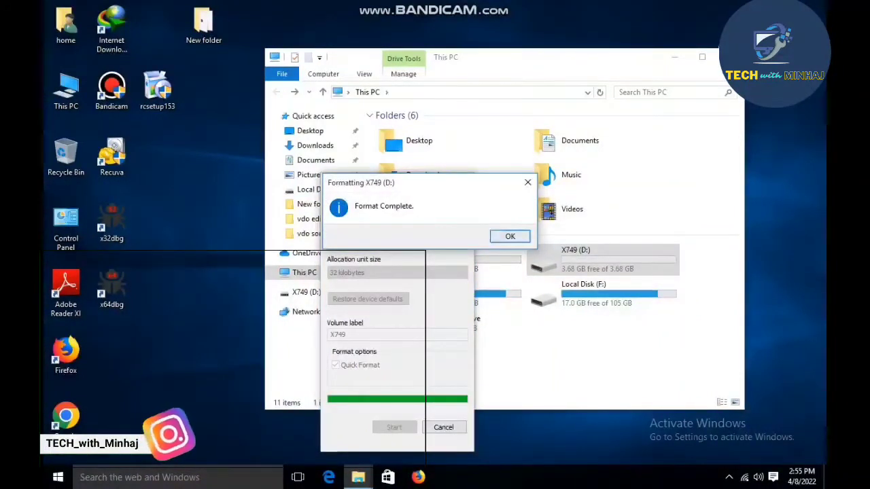
key(Return)
click(464, 182)
Check the contents of the formatted X749 (D:) drive and close the file window
double_click(576, 258)
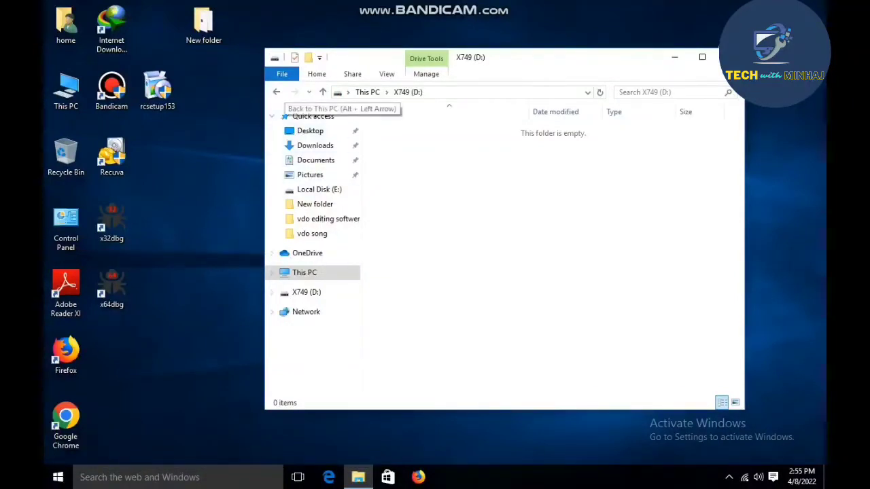
click(276, 92)
click(720, 57)
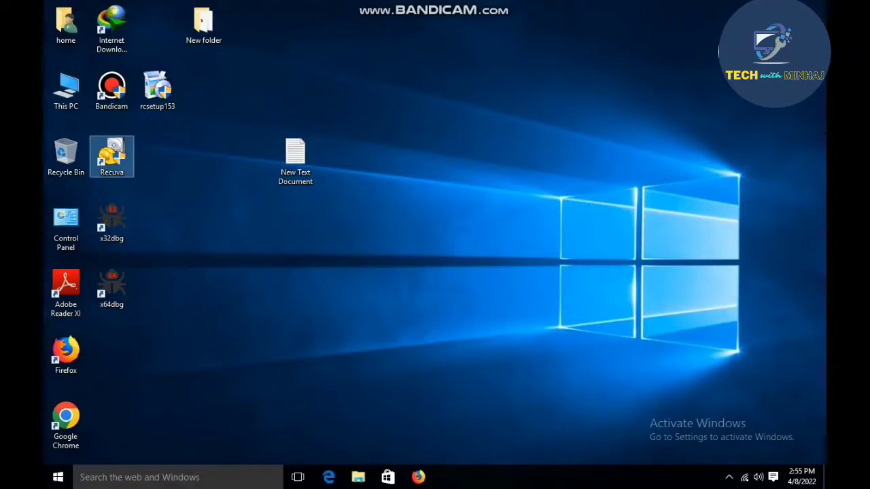
Launch Recuva from the desktop and choose Pictures as the file type to recover in the wizard
double_click(111, 156)
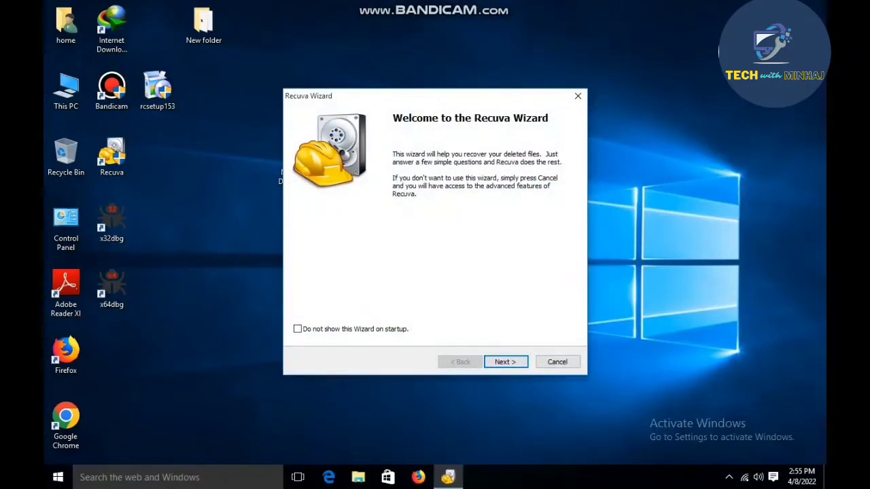
key(Return)
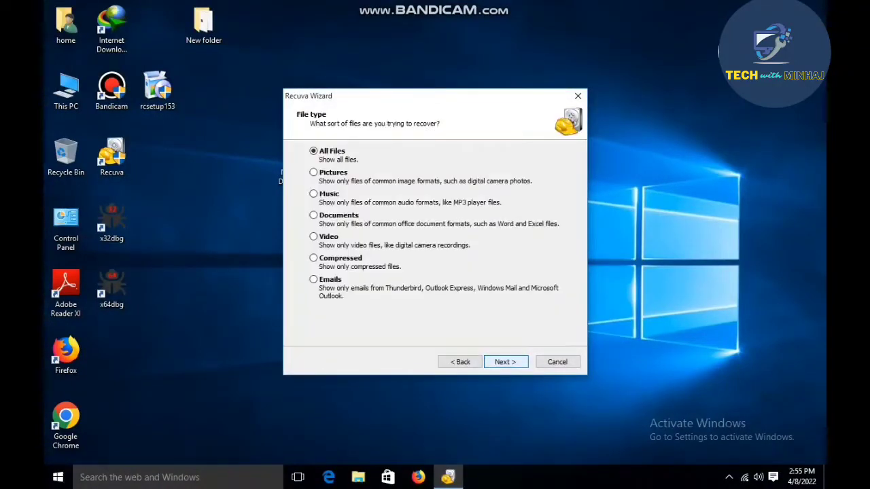
click(313, 172)
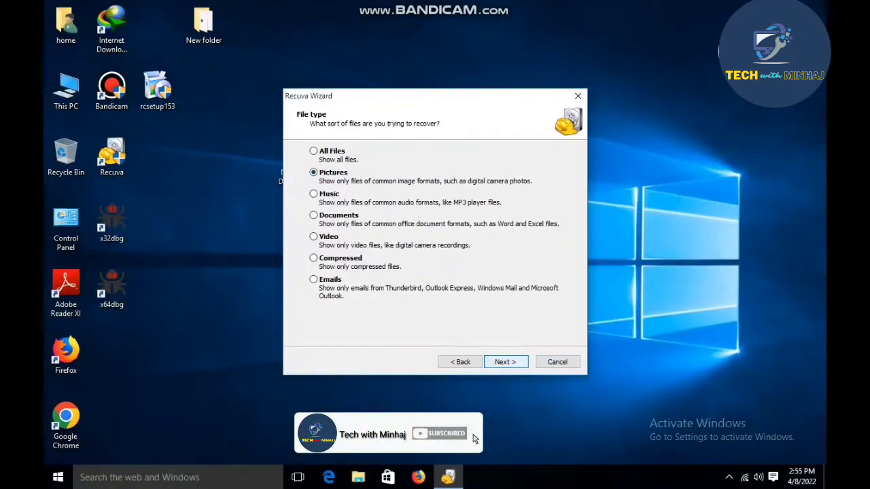
key(Return)
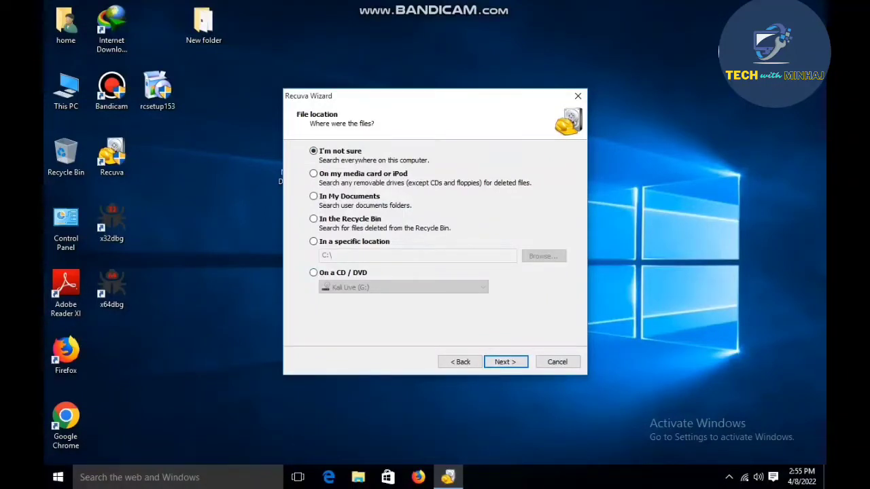
Set the specific search location to the X749 (D:) drive and start the scan with Deep Scan enabled
click(313, 241)
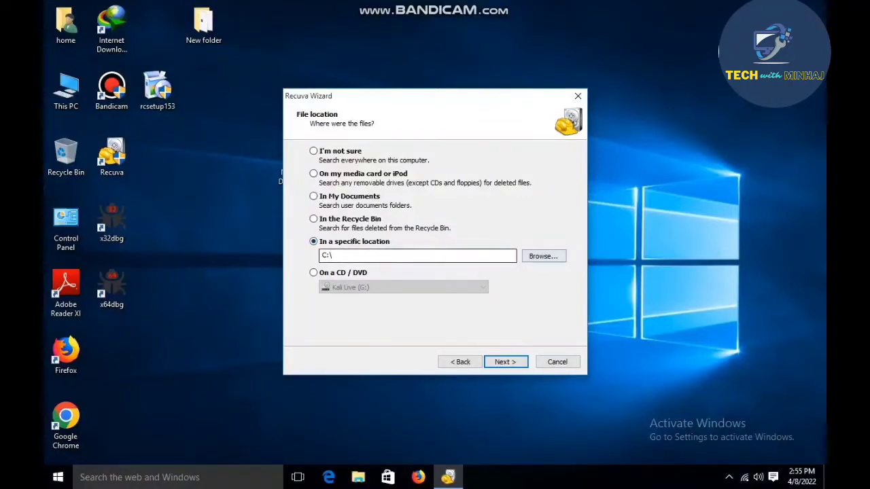
click(543, 255)
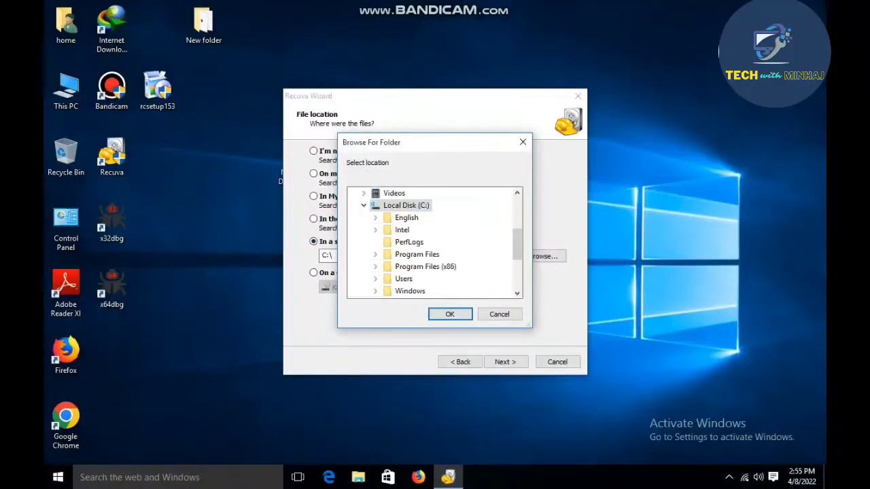
scroll(435, 242, down, 3)
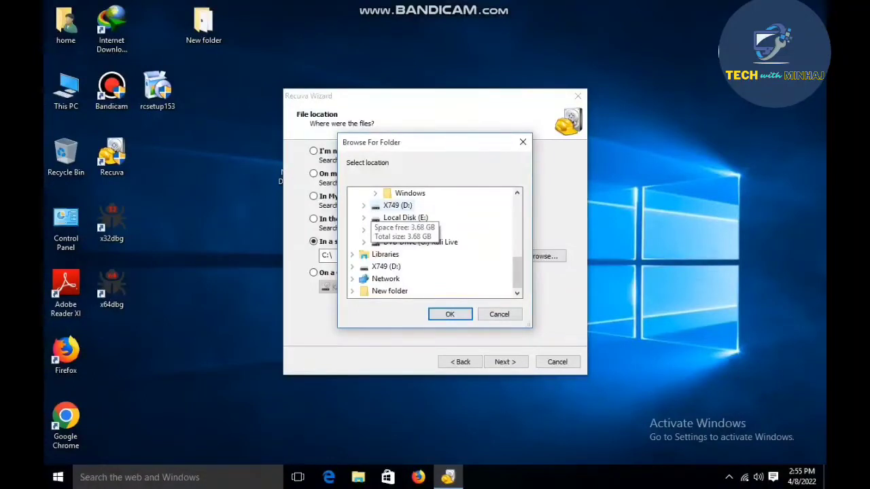
click(398, 205)
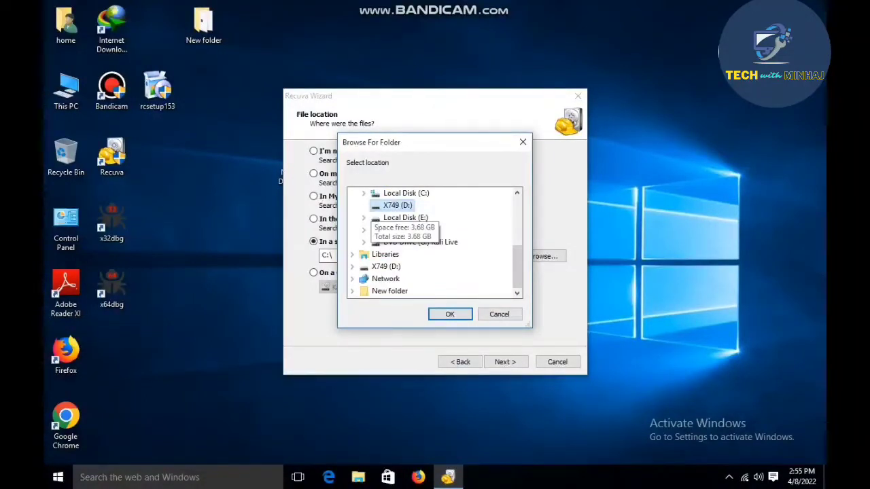
click(450, 314)
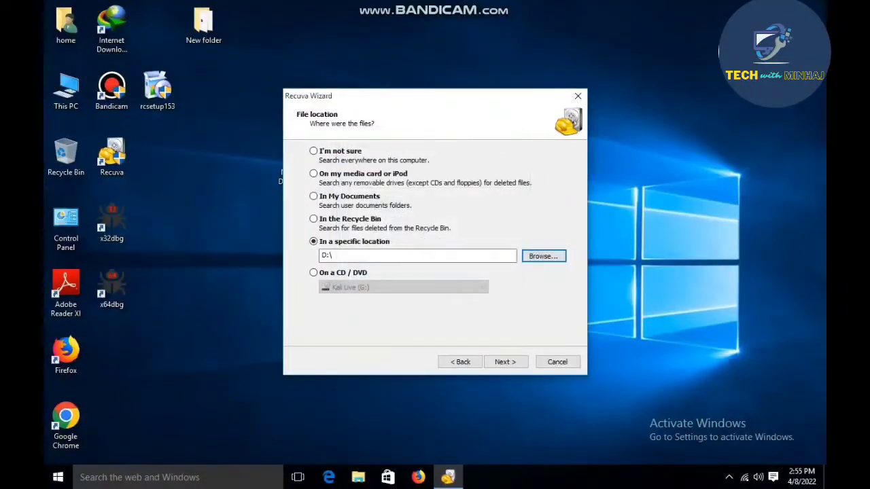
click(505, 361)
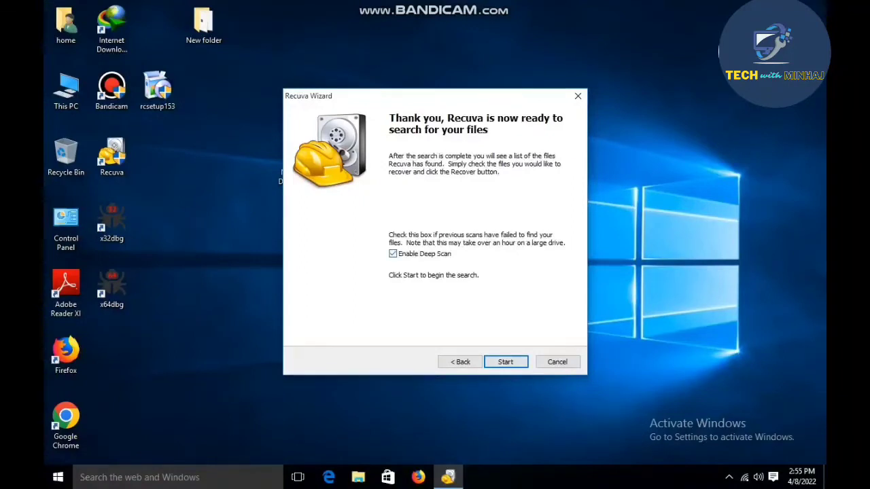
key(Return)
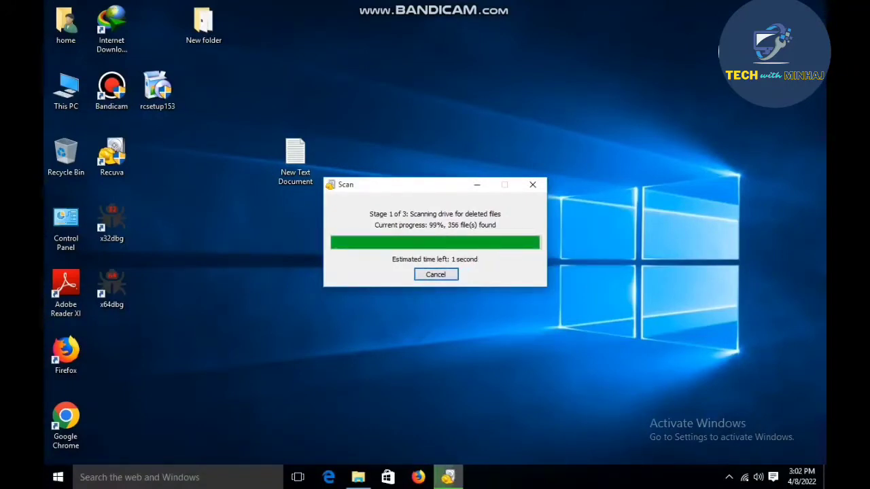
Tick the found pictures [000001].jpg to [000004].jpg and [000006].jpg to [000008].jpg for recovery
scroll(469, 299, down, 1)
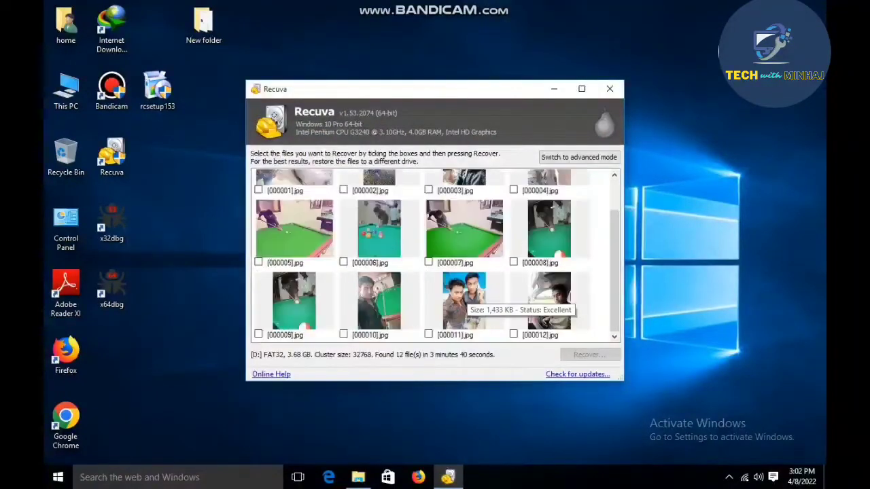
scroll(468, 303, up, 1)
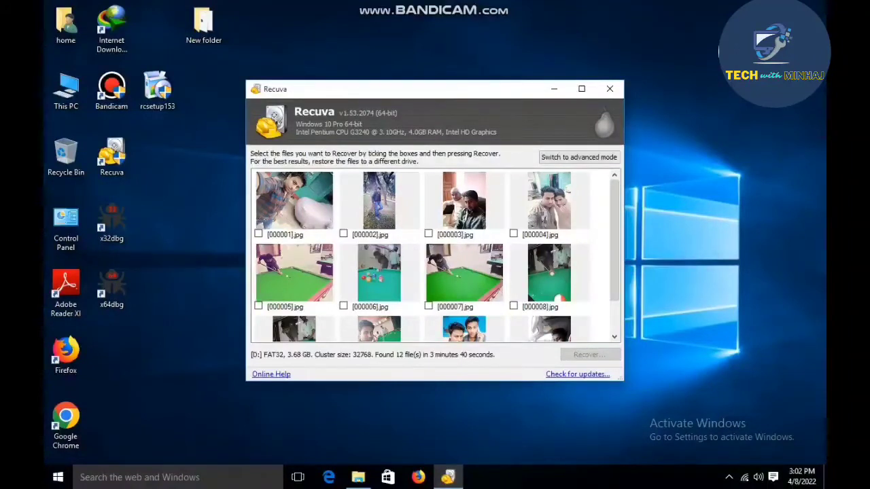
click(294, 202)
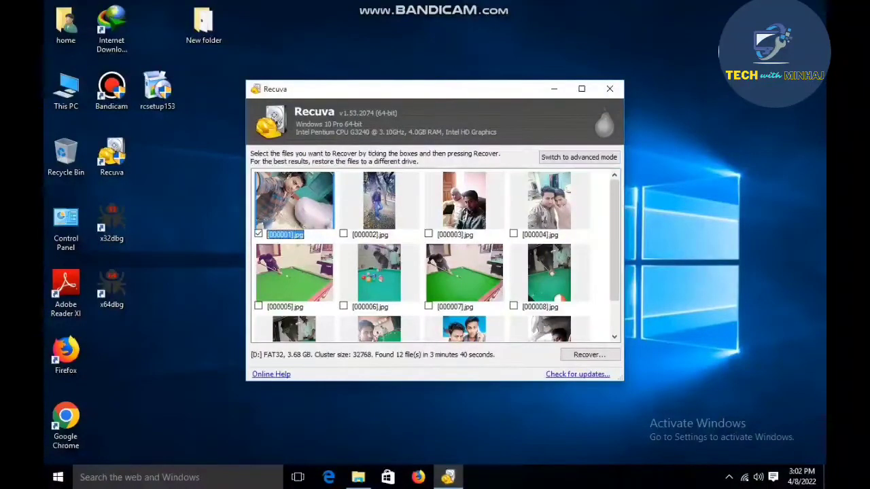
click(379, 204)
click(428, 234)
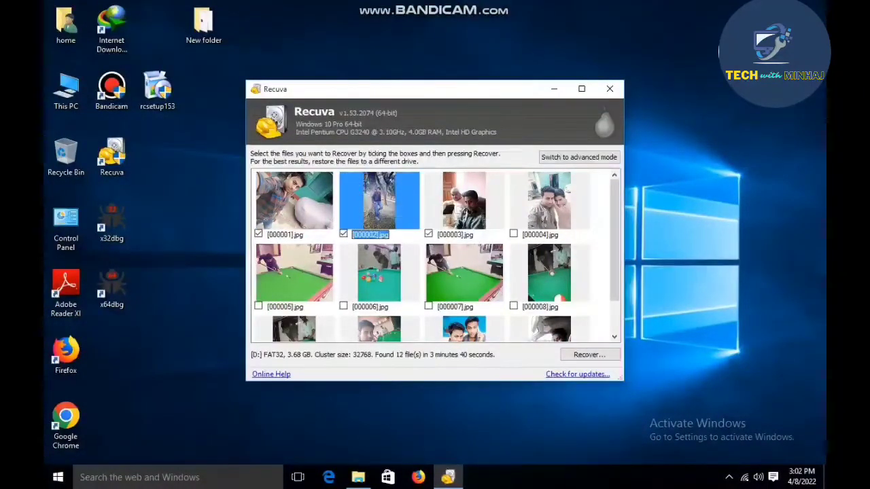
click(514, 234)
click(513, 307)
click(445, 299)
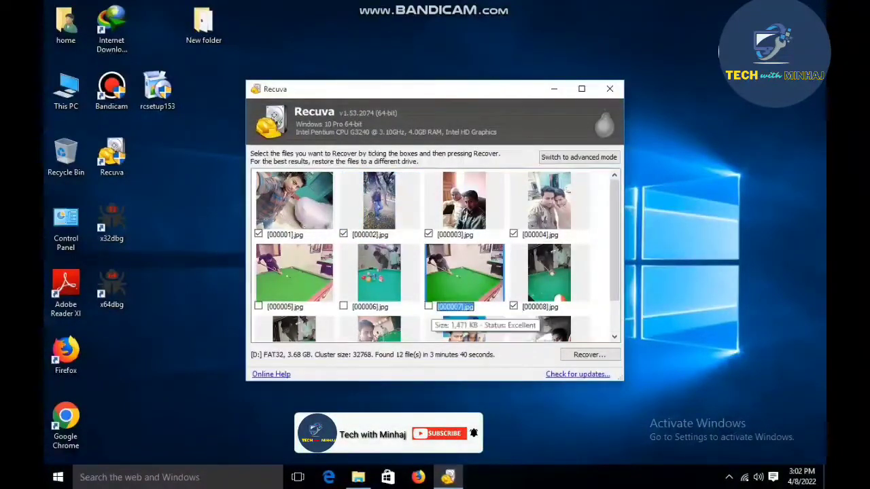
click(429, 306)
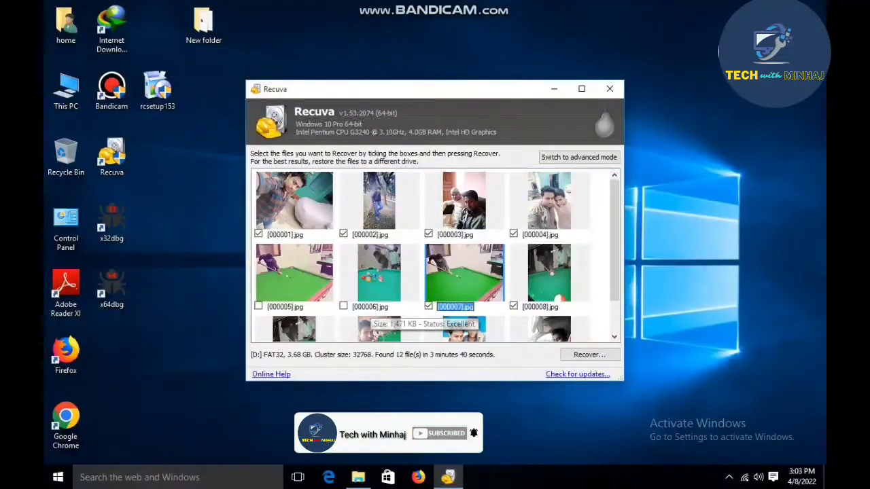
click(343, 307)
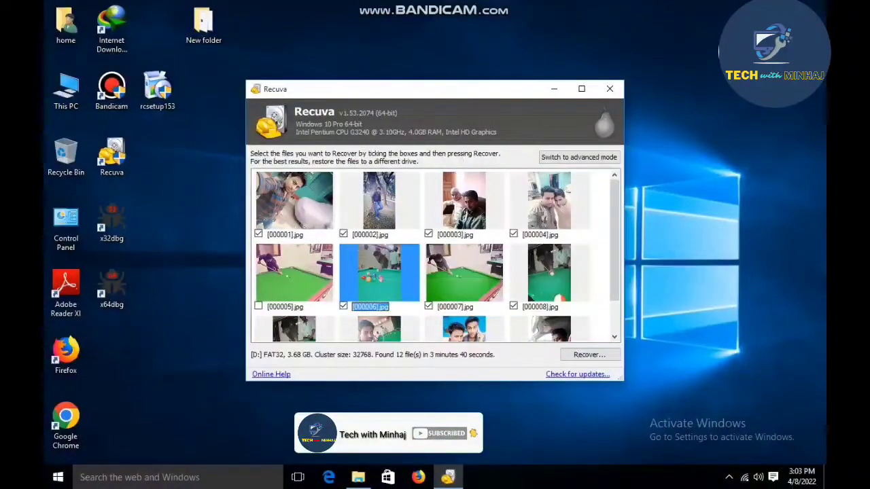
Maximize the results window and tick the remaining pictures [000005].jpg and [000009].jpg to [000012].jpg
click(582, 88)
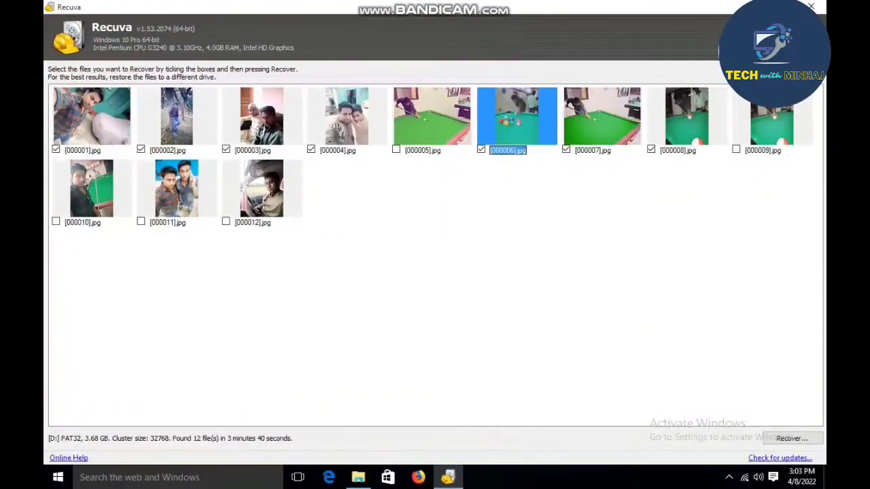
click(396, 149)
click(737, 149)
click(68, 213)
click(56, 221)
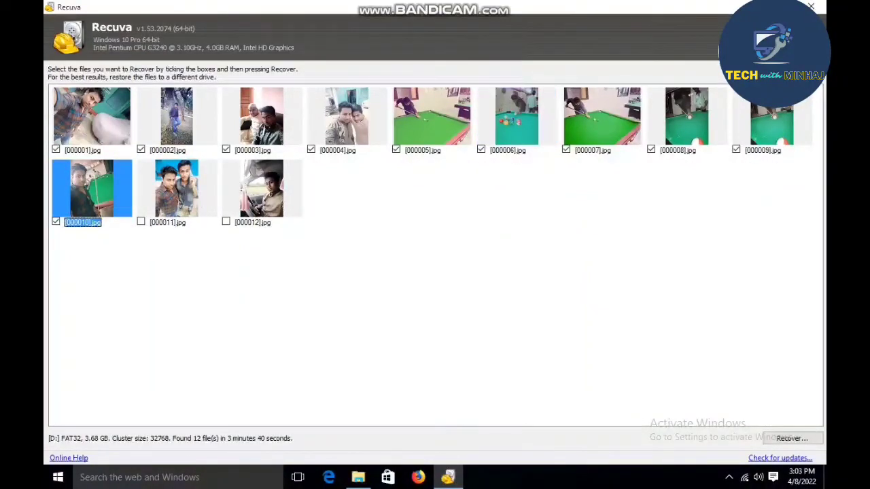
click(141, 222)
click(225, 222)
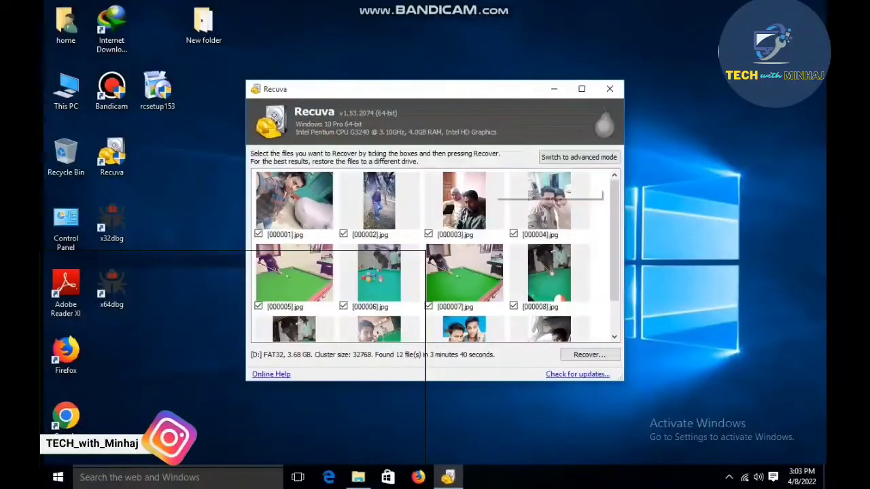
Review the whole results list to check that every found picture is ticked
scroll(435, 255, down, 1)
scroll(435, 256, up, 1)
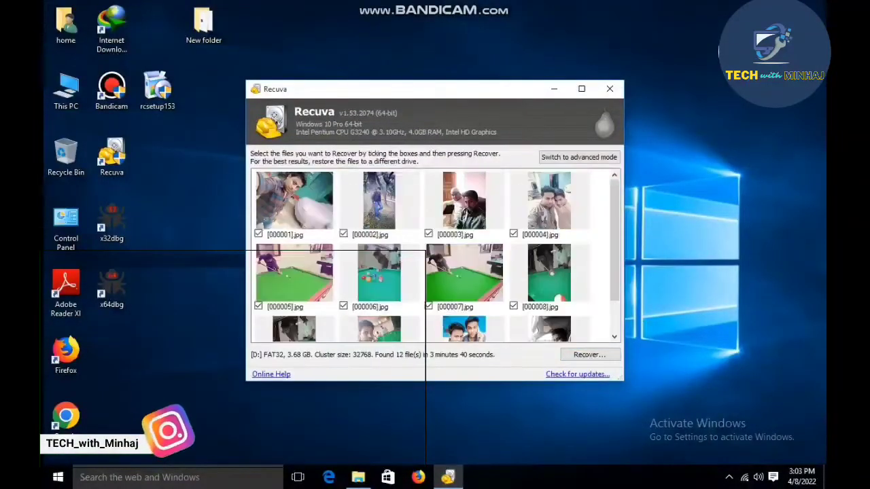
scroll(435, 256, down, 1)
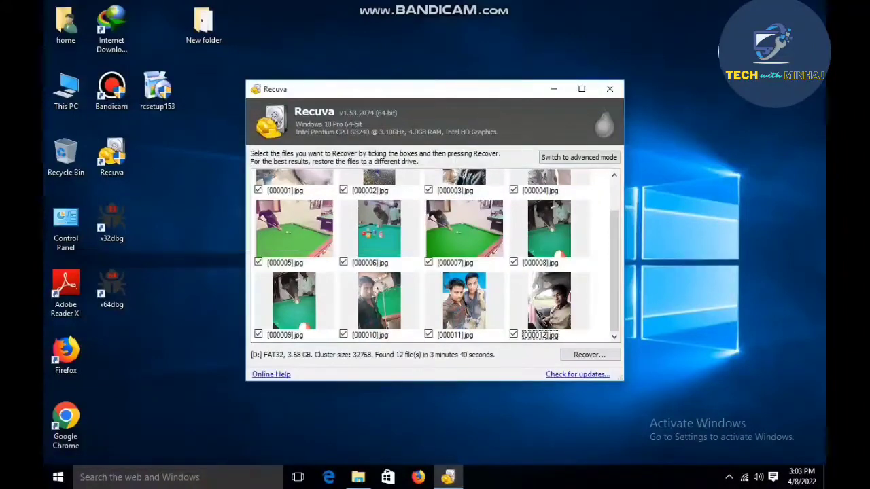
click(581, 89)
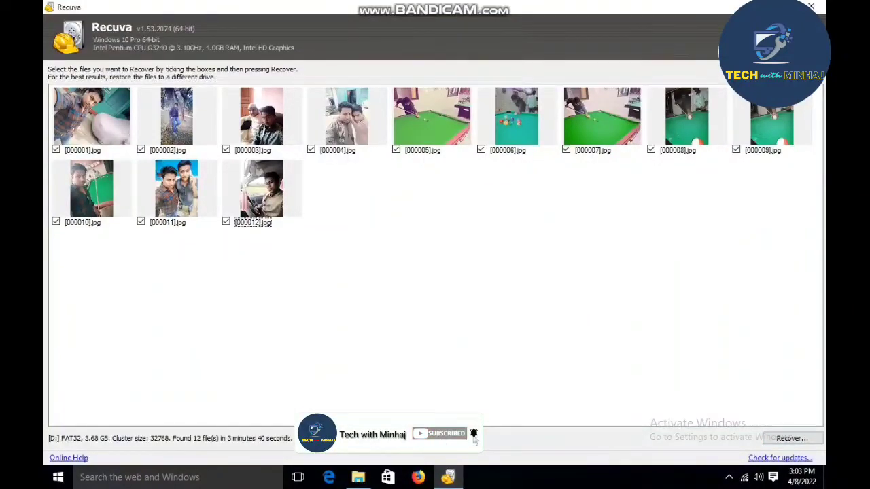
click(783, 7)
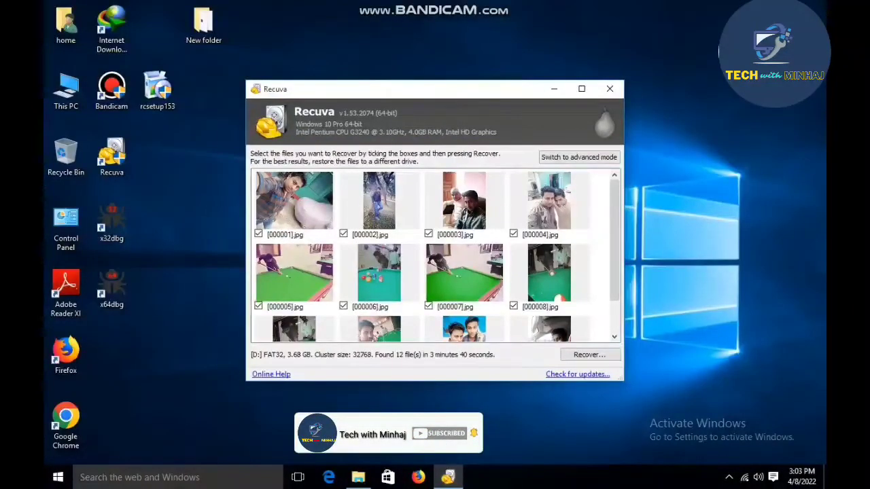
Start recovering the ticked pictures and, before choosing a destination, check the contents of the X749 (D:) drive
click(589, 354)
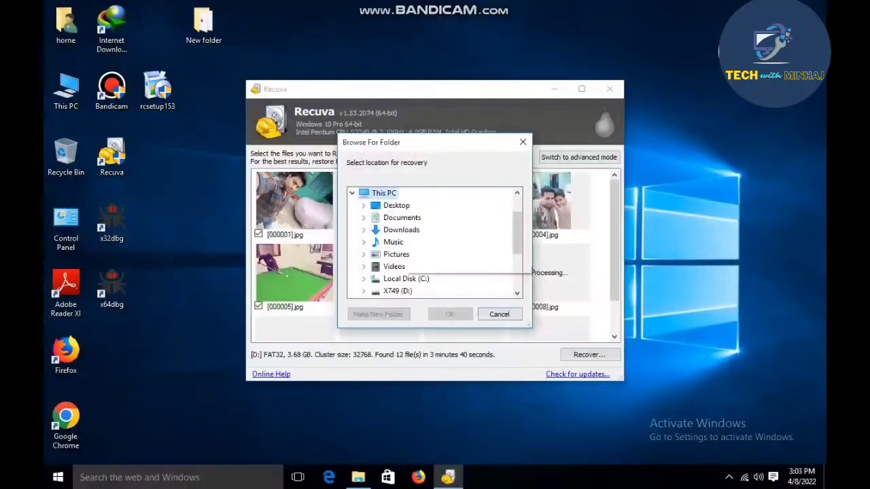
scroll(432, 242, down, 3)
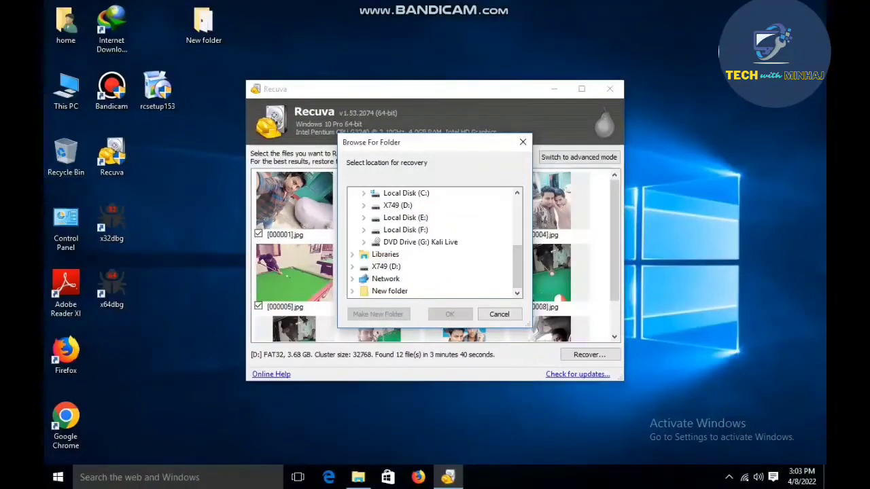
click(66, 90)
double_click(610, 275)
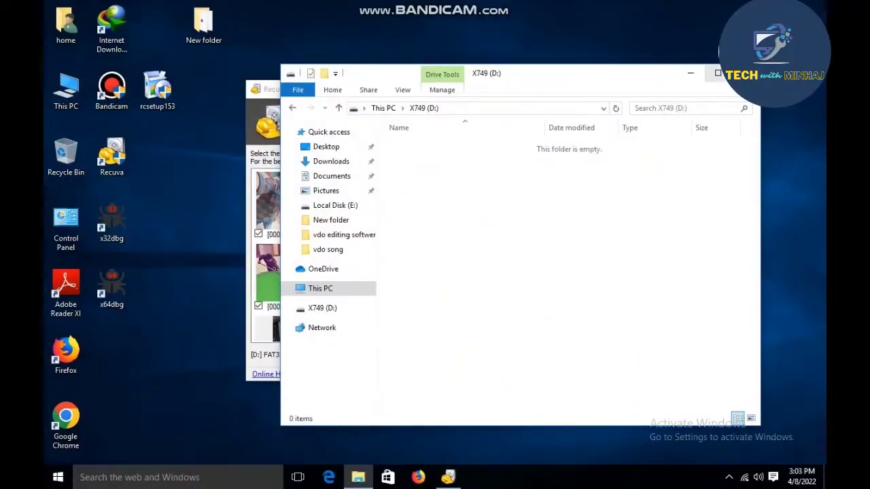
click(691, 73)
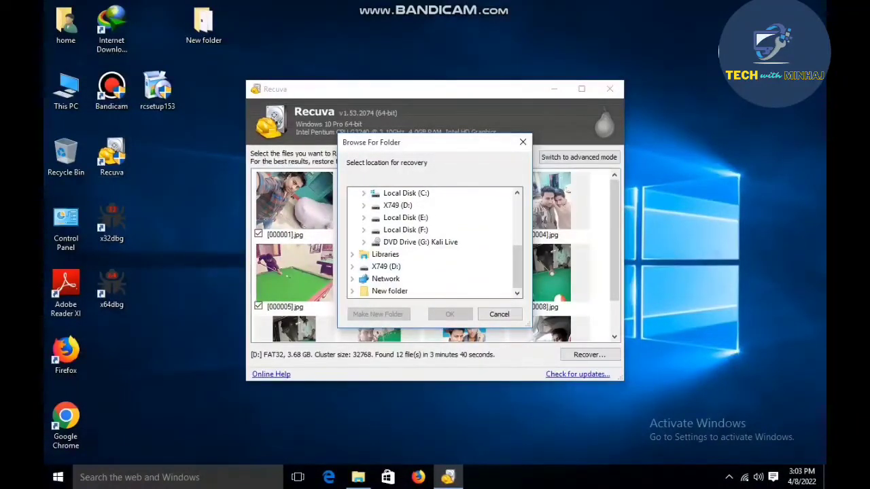
double_click(66, 90)
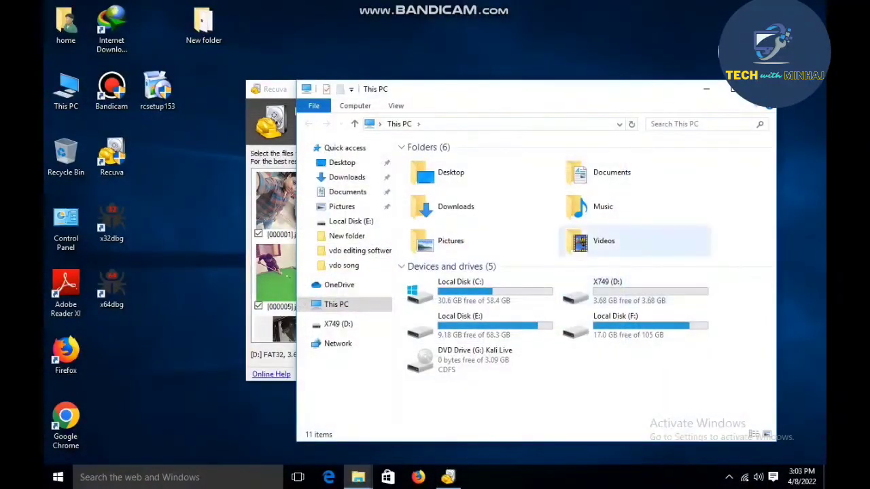
click(762, 89)
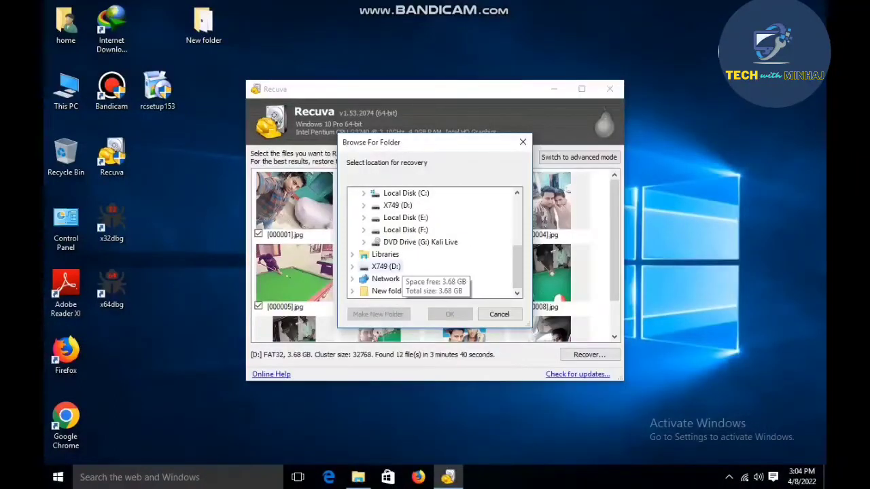
Recover the ticked pictures to the X749 (D:) drive, accept restoring to the same drive, and dismiss the completion summary
click(387, 266)
click(449, 314)
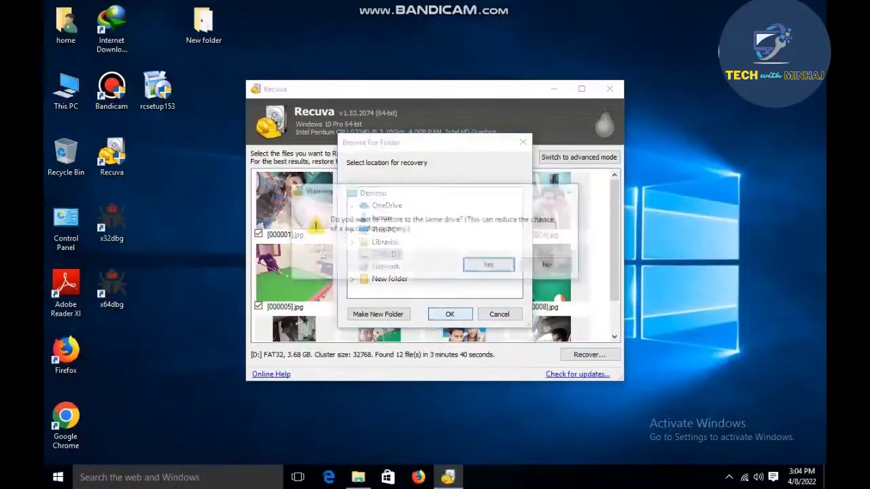
click(489, 264)
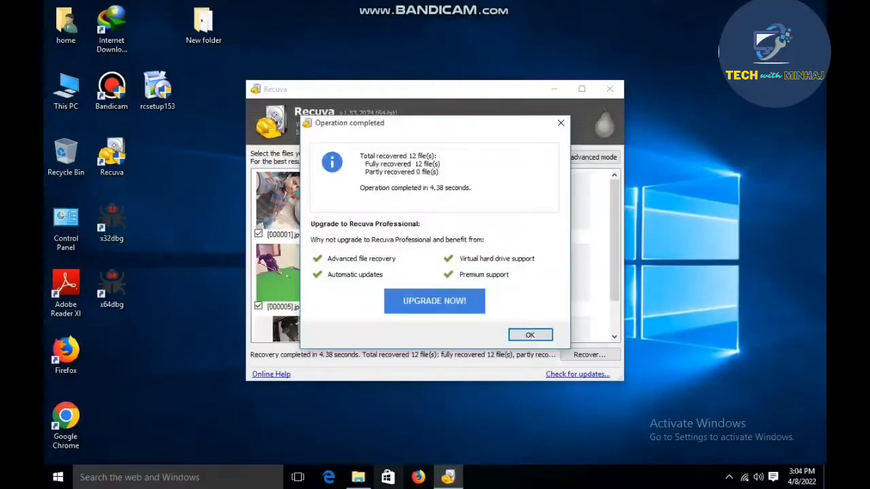
click(530, 335)
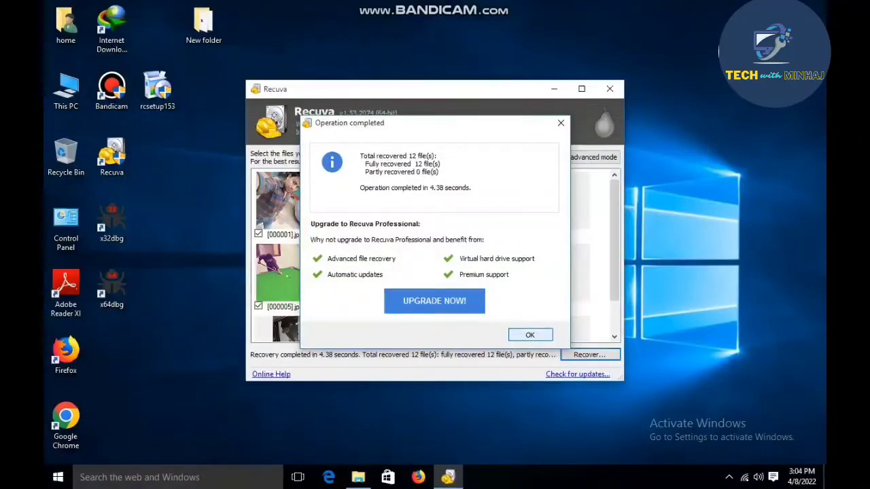
Bring up the X749 (D:) file window, open the recovered picture [000001], and close the viewer
click(359, 477)
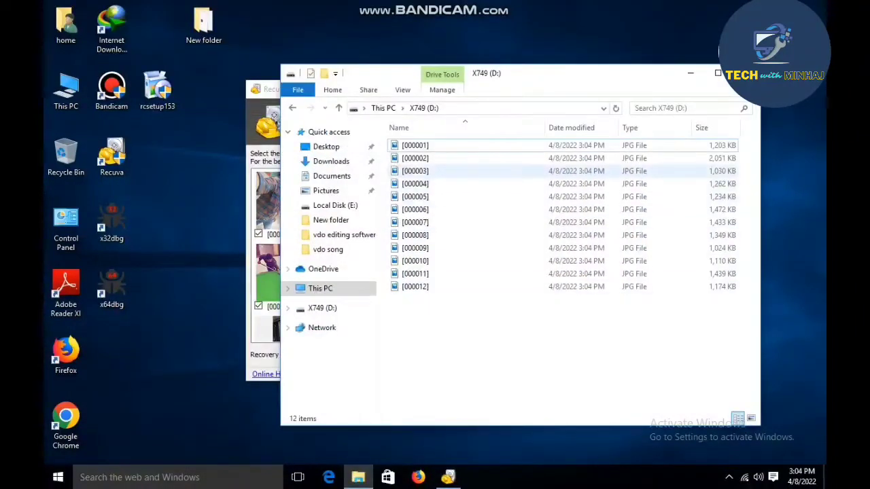
double_click(435, 145)
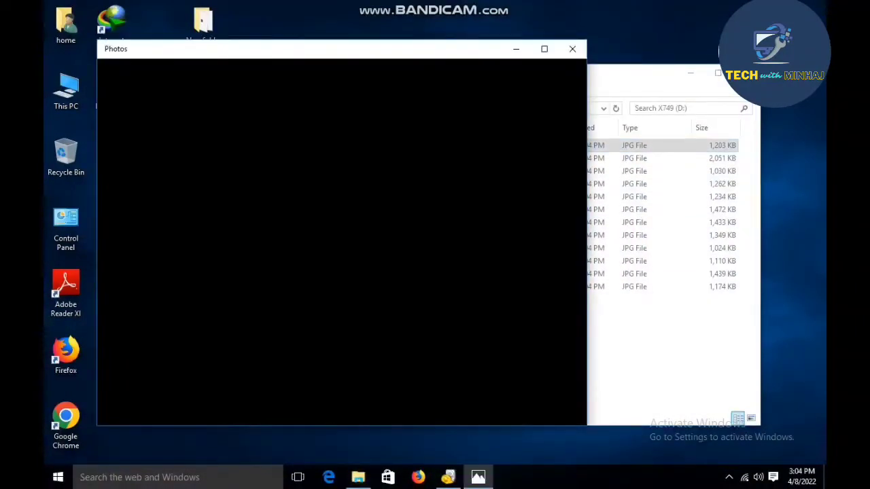
click(572, 49)
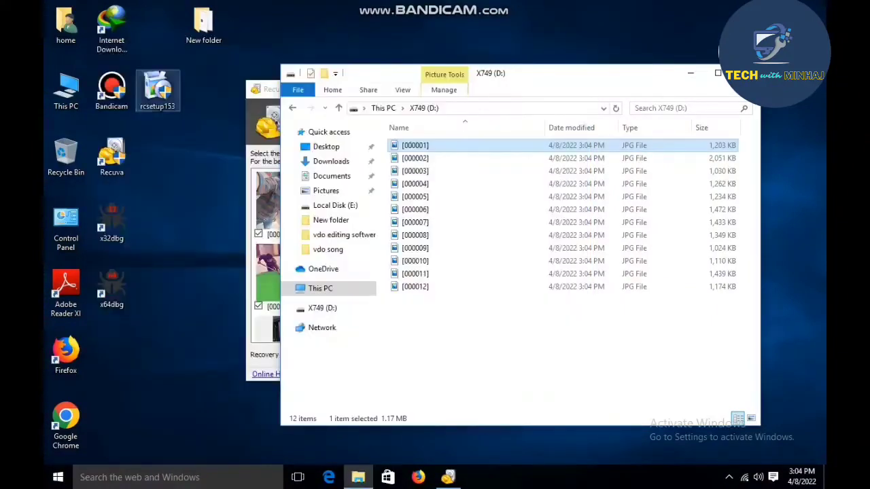
Reopen the X749 (D:) drive from This PC and open the recovered picture [000002]
double_click(66, 88)
double_click(623, 306)
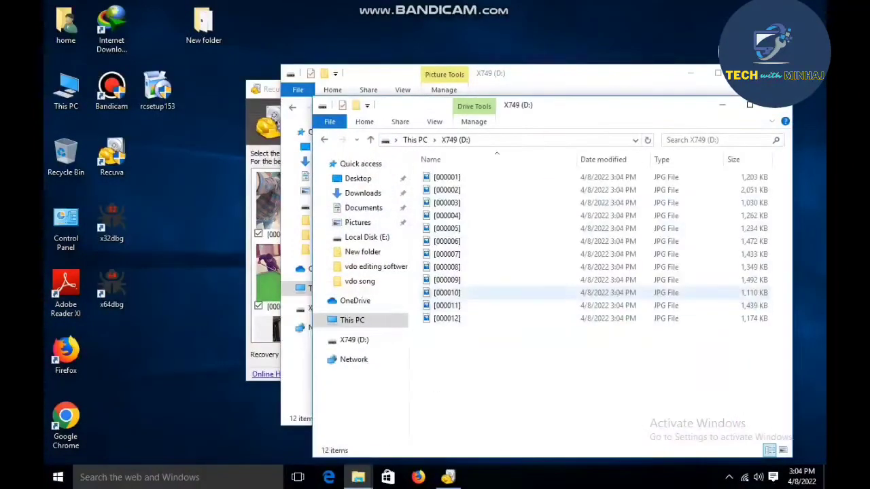
double_click(442, 189)
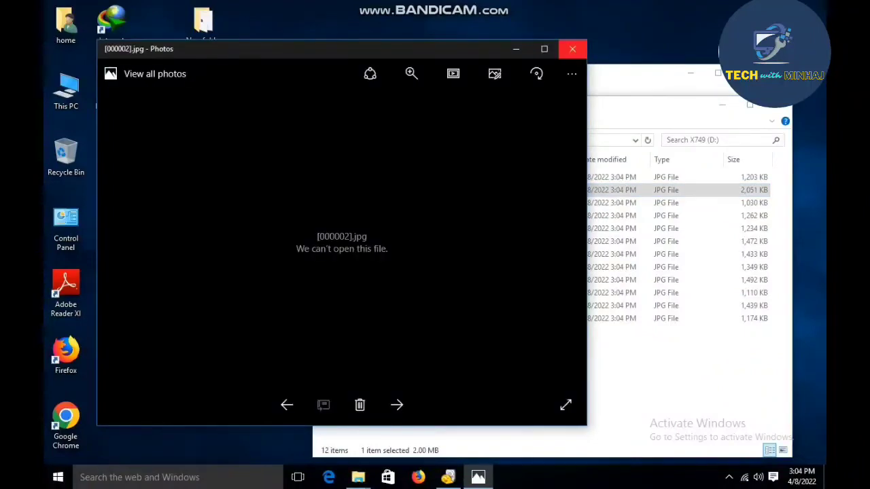
Browse through the recovered pictures from [000003] to [000008] in the photo viewer and close the viewer
click(397, 405)
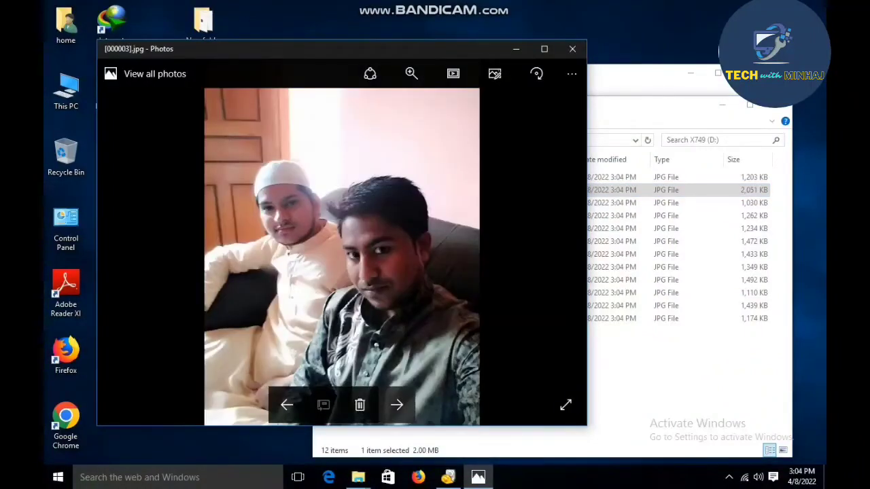
click(397, 405)
click(397, 405)
click(397, 405)
click(397, 405)
click(397, 405)
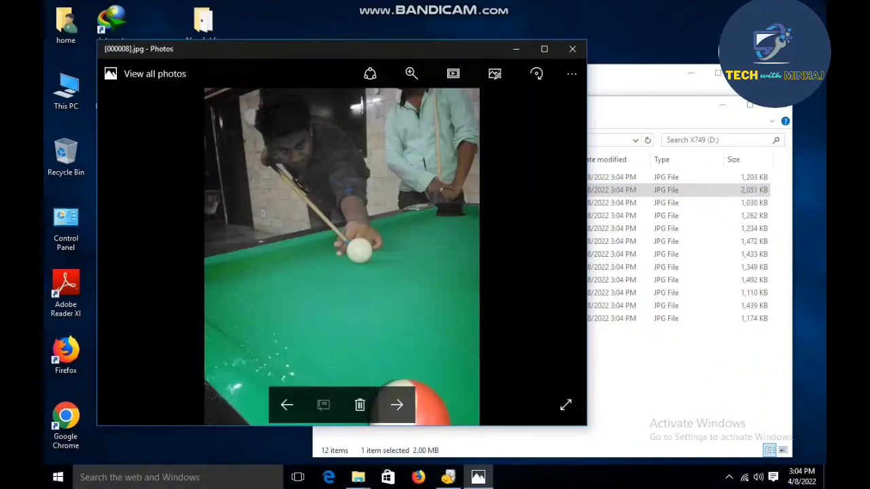
click(573, 49)
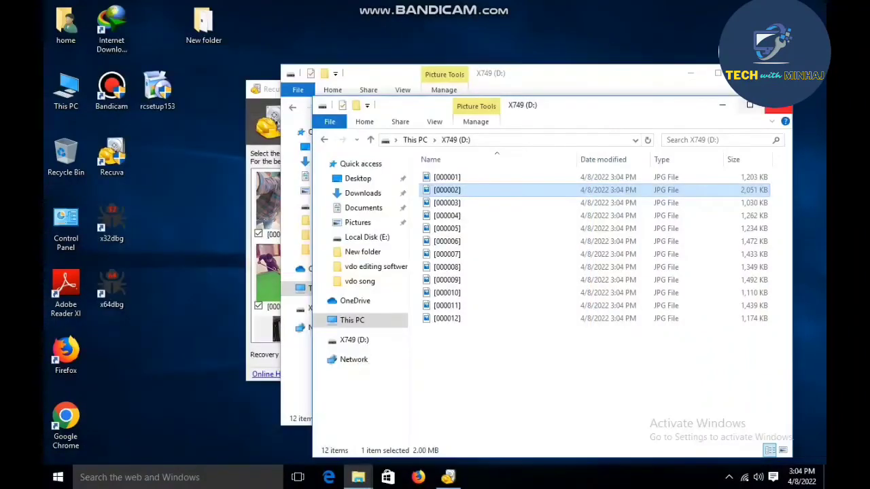
Close both X749 (D:) file windows and exit Recuva
click(777, 106)
click(745, 73)
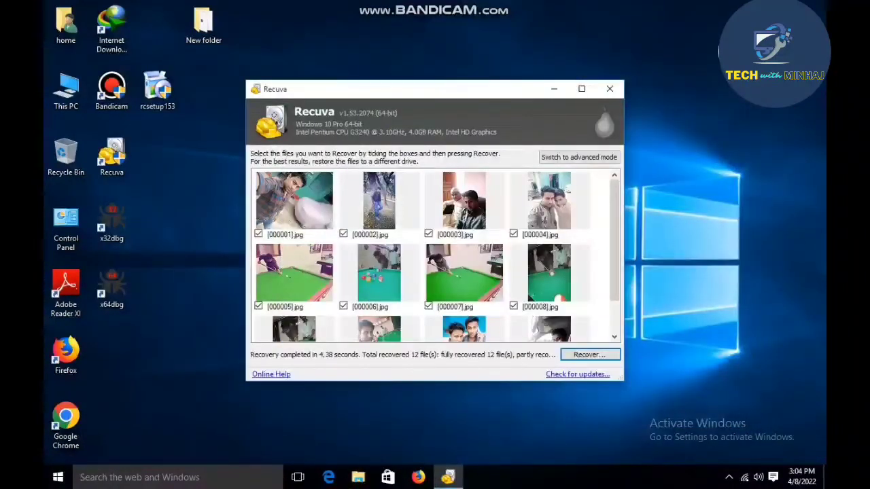
click(610, 88)
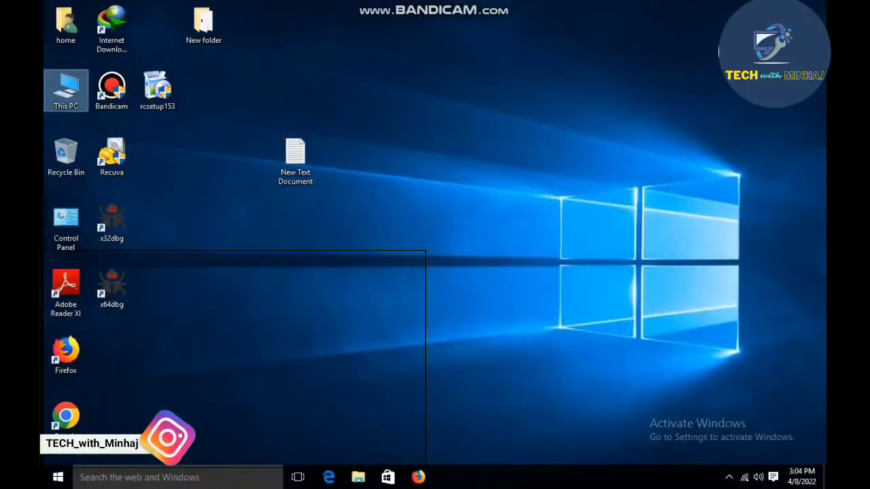
right_click(415, 217)
click(448, 253)
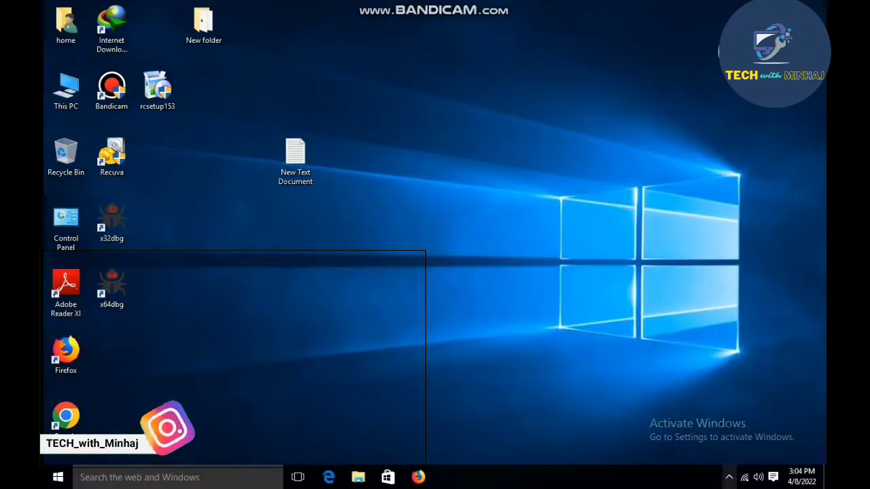
click(730, 477)
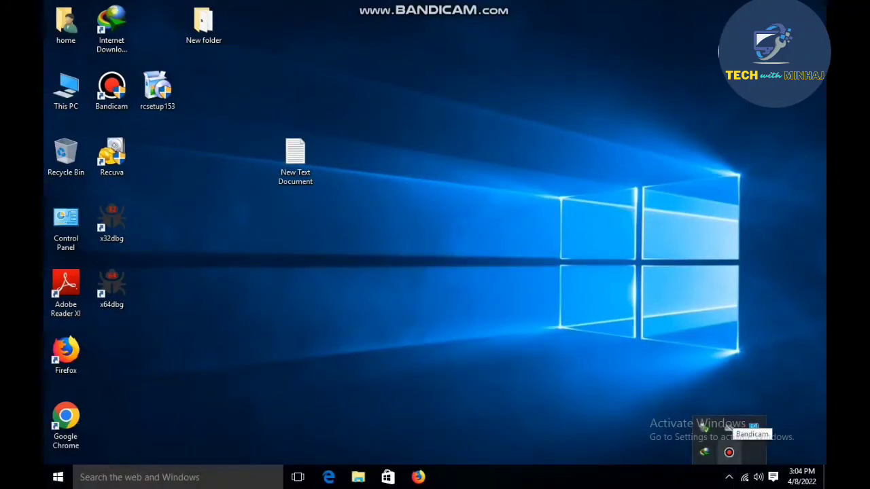
right_click(443, 226)
Reopen the X749 (D:) drive from This PC, select all the recovered pictures and open them for viewing
double_click(66, 91)
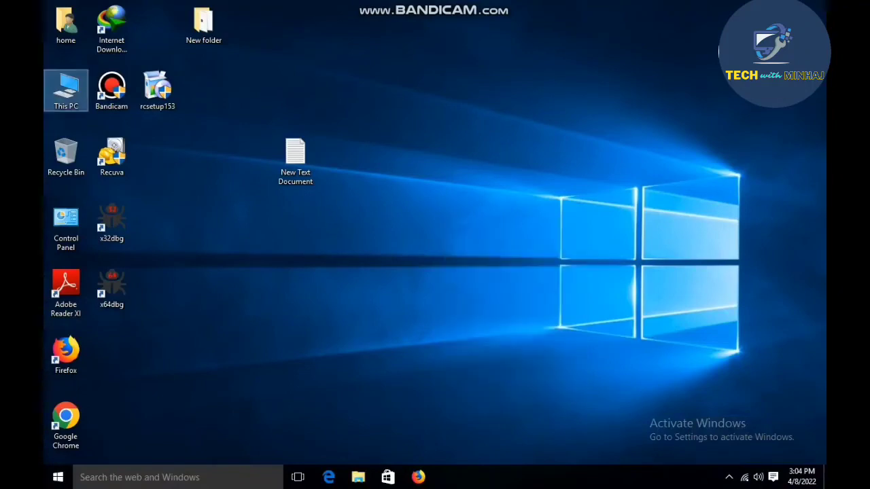
double_click(607, 291)
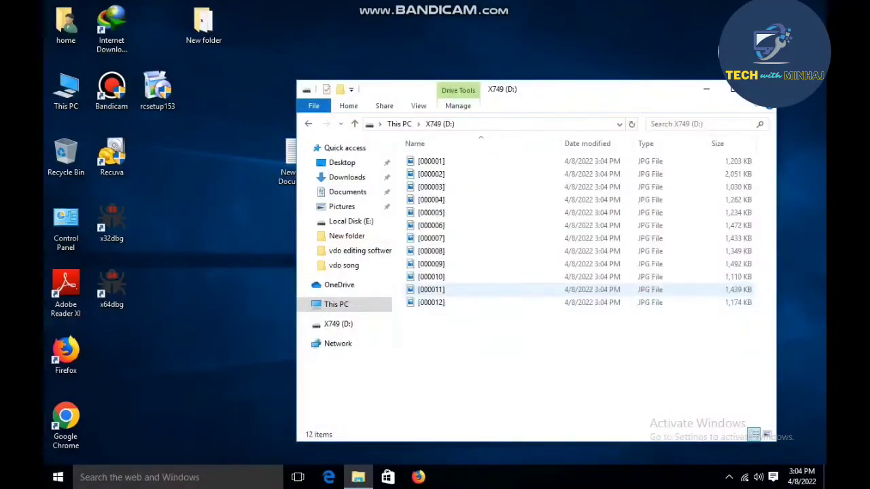
drag(457, 343, 428, 161)
right_click(431, 163)
click(460, 170)
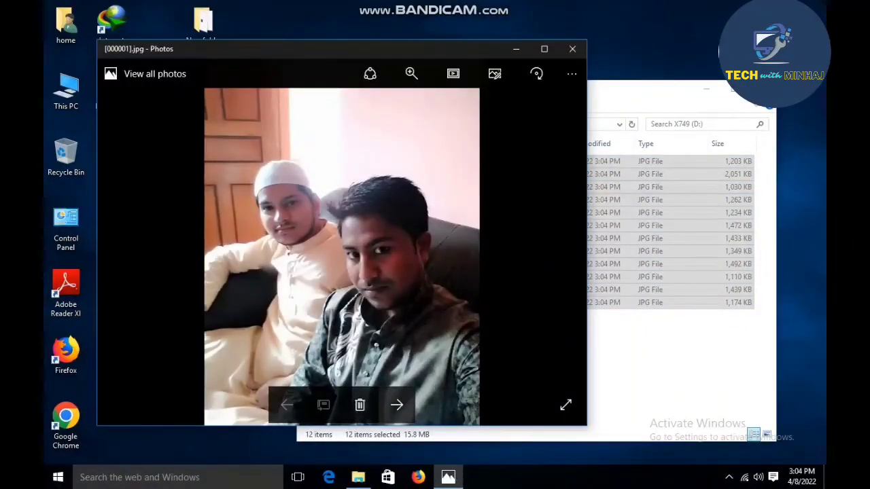
Page through the opened pictures up to [000004], and close the photo viewer and the drive window
click(397, 406)
click(397, 406)
click(397, 405)
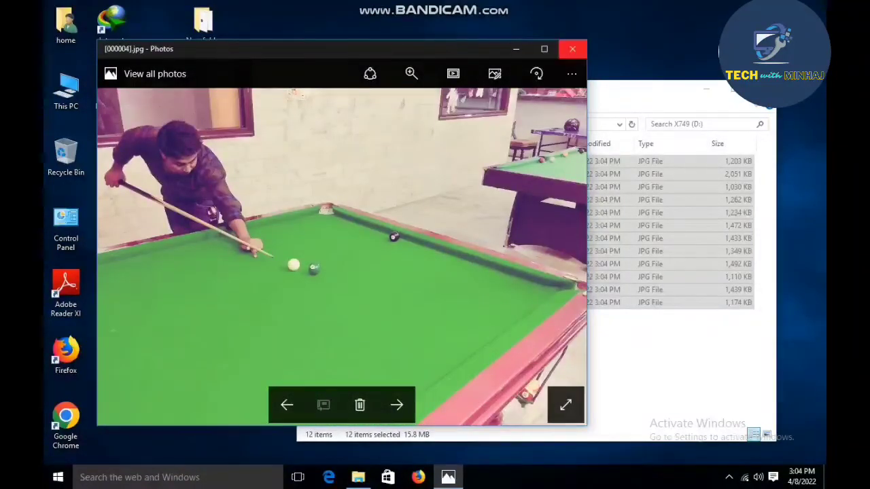
click(573, 49)
click(761, 89)
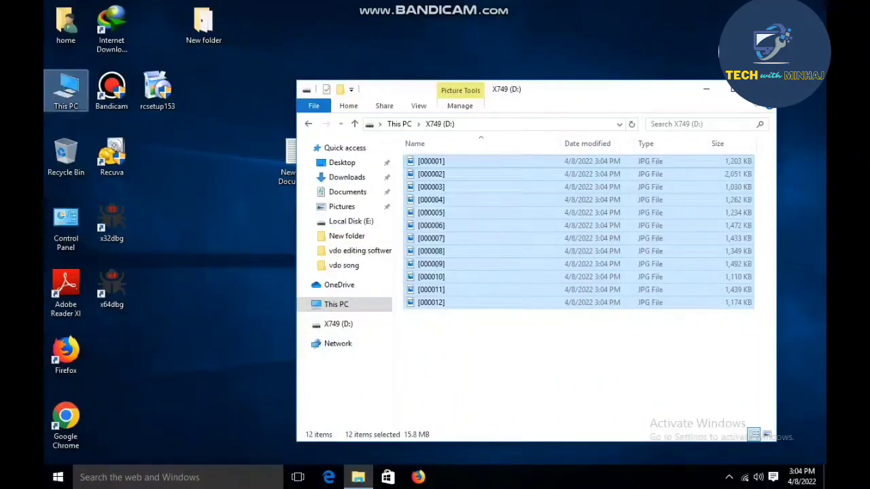